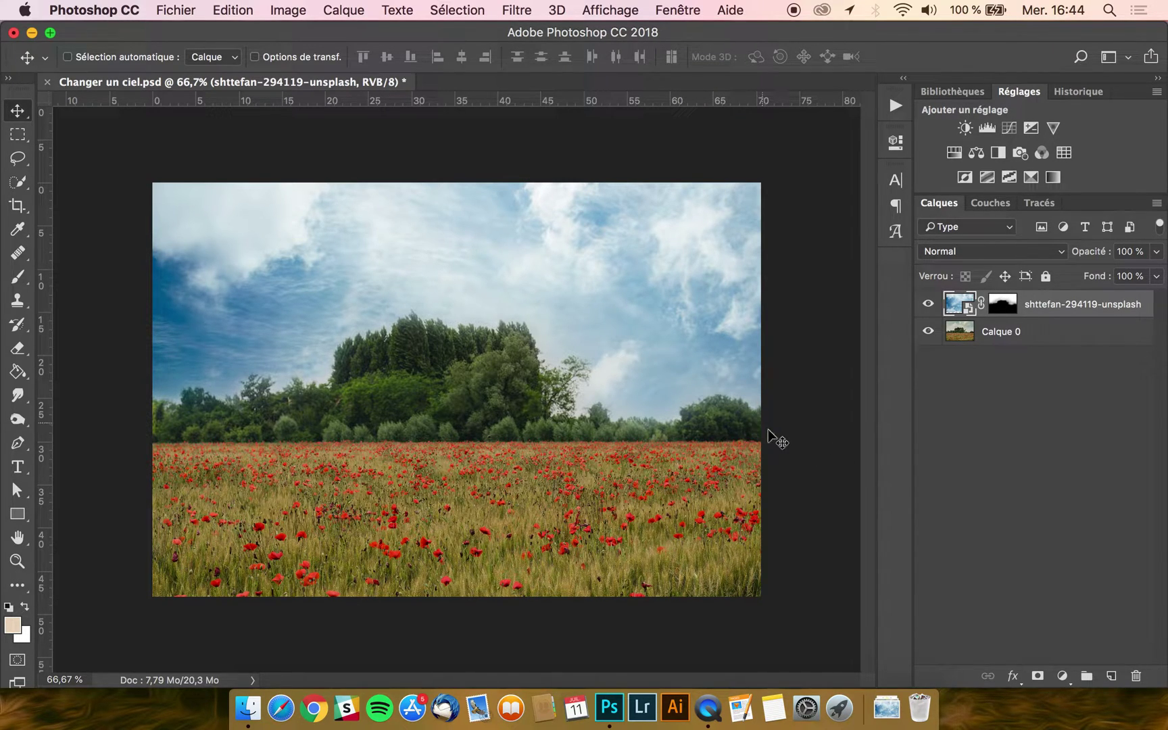
Step: Open henry-be-99474-unsplash.jpg from the recent downloads as a separate document
left_click(886, 707)
left_click_drag(887, 576, 517, 87)
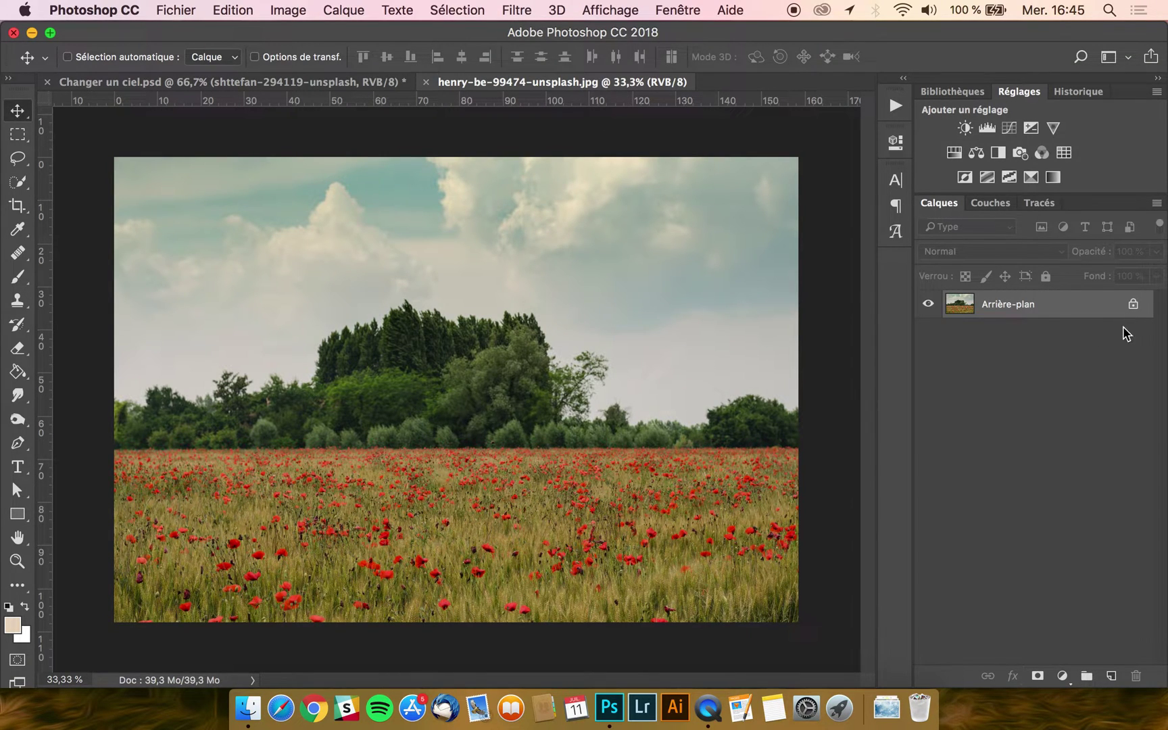
Step: Place shttefan-294119-unsplash.jpg over the poppy field photo and scale it from its centre to about 80% so it covers the canvas
left_click(887, 706)
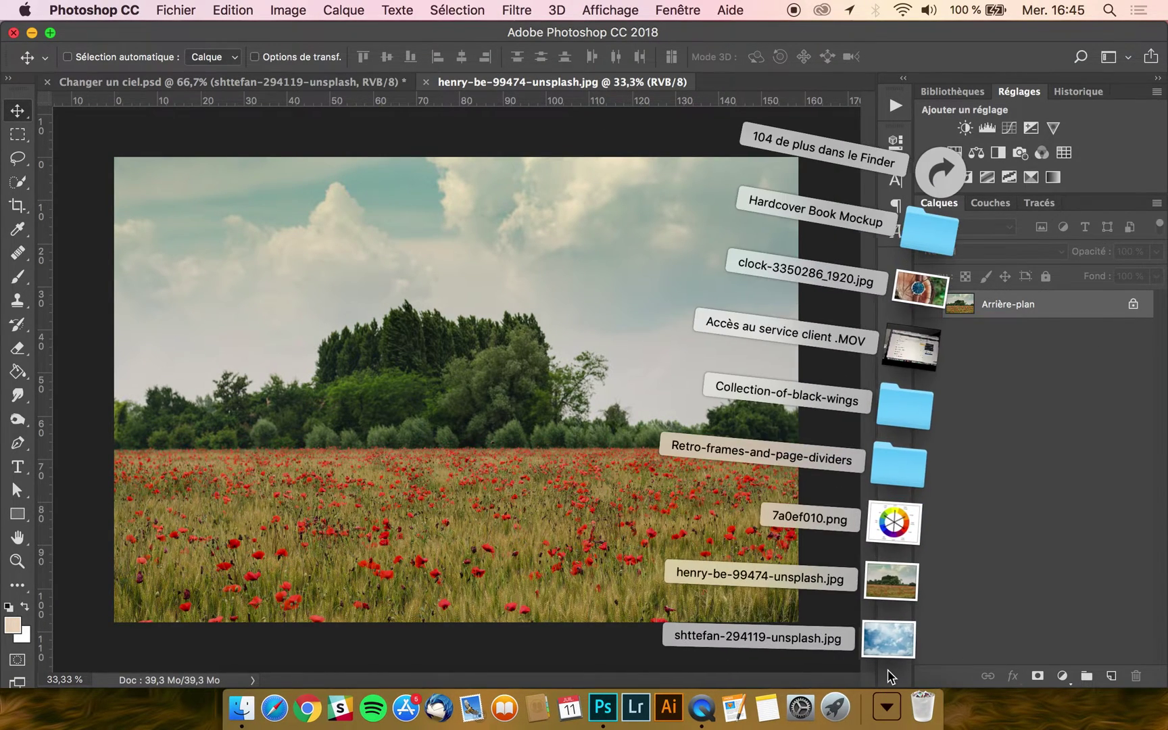
left_click_drag(888, 651, 518, 344)
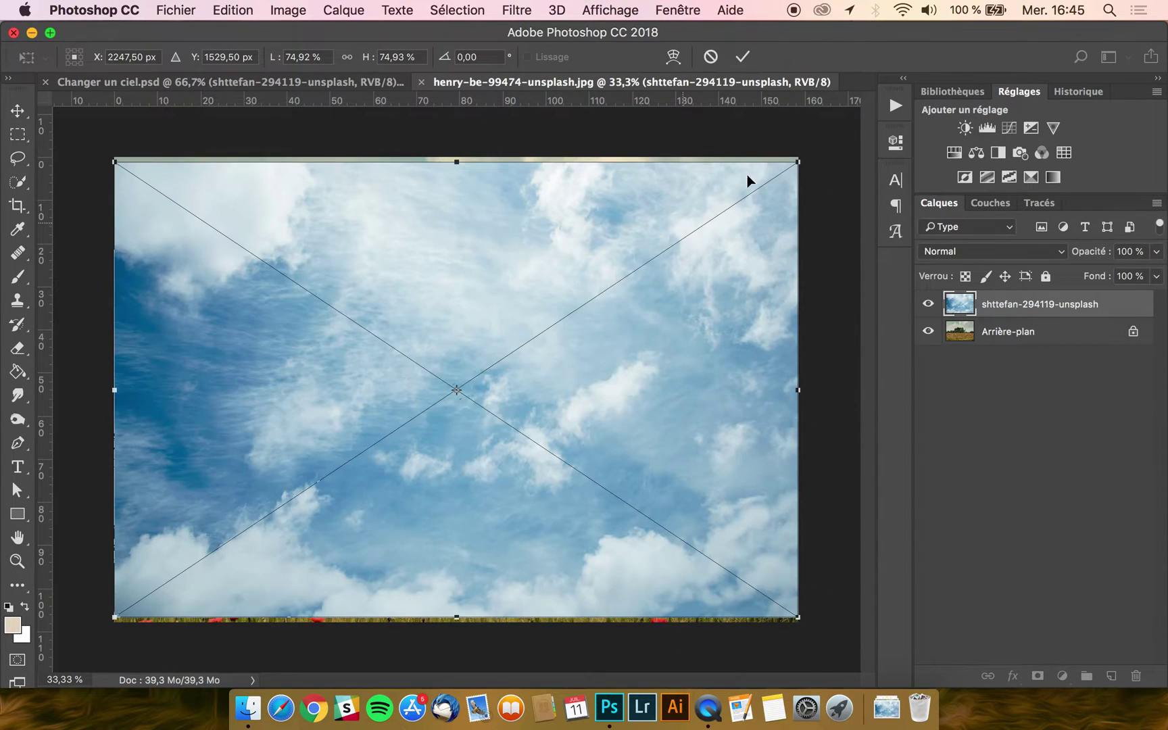
left_click_drag(800, 163, 821, 149)
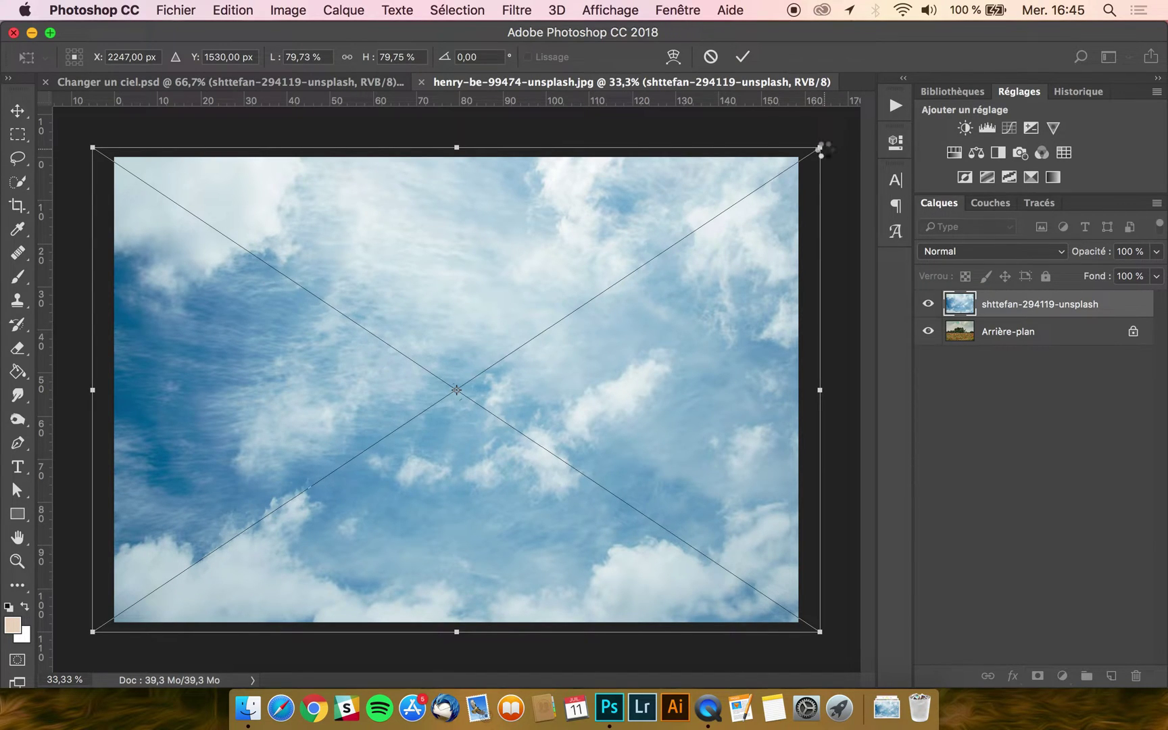
key("Return")
Step: Close the Changer un ciel.psd document
left_click(47, 82)
left_click(450, 271)
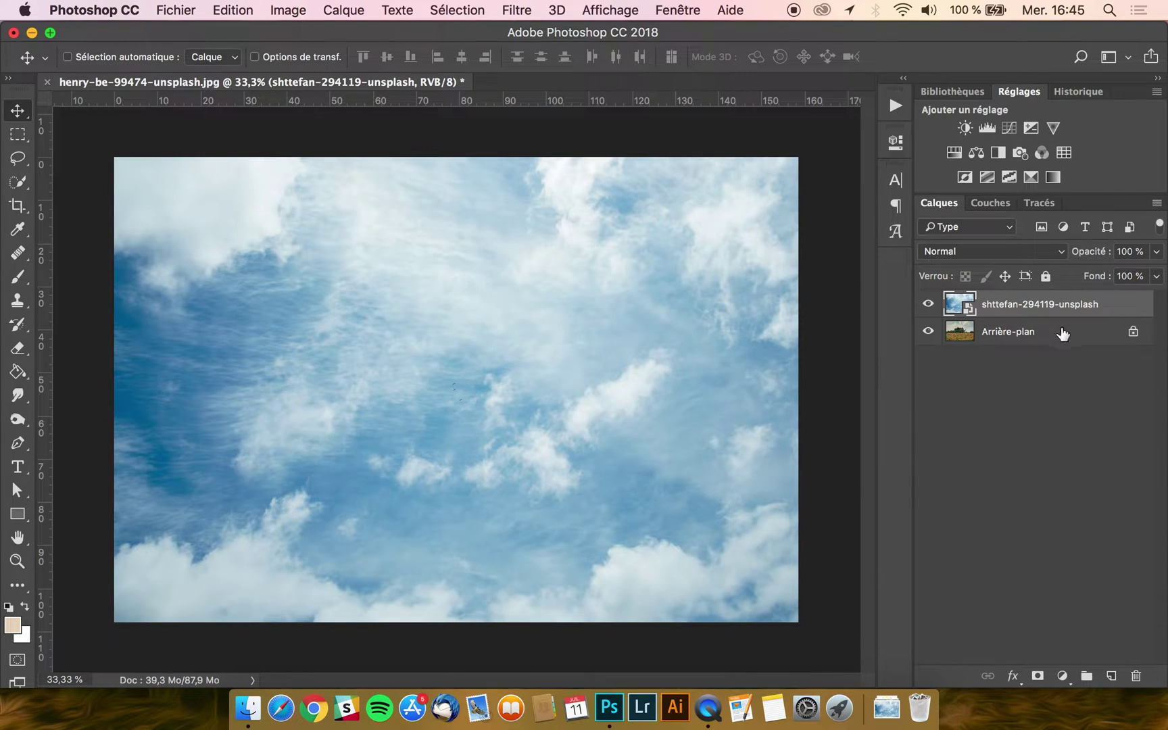
Step: Unlock the Arrière-plan layer and move it above the shttefan-294119-unsplash sky layer
left_click(1132, 334)
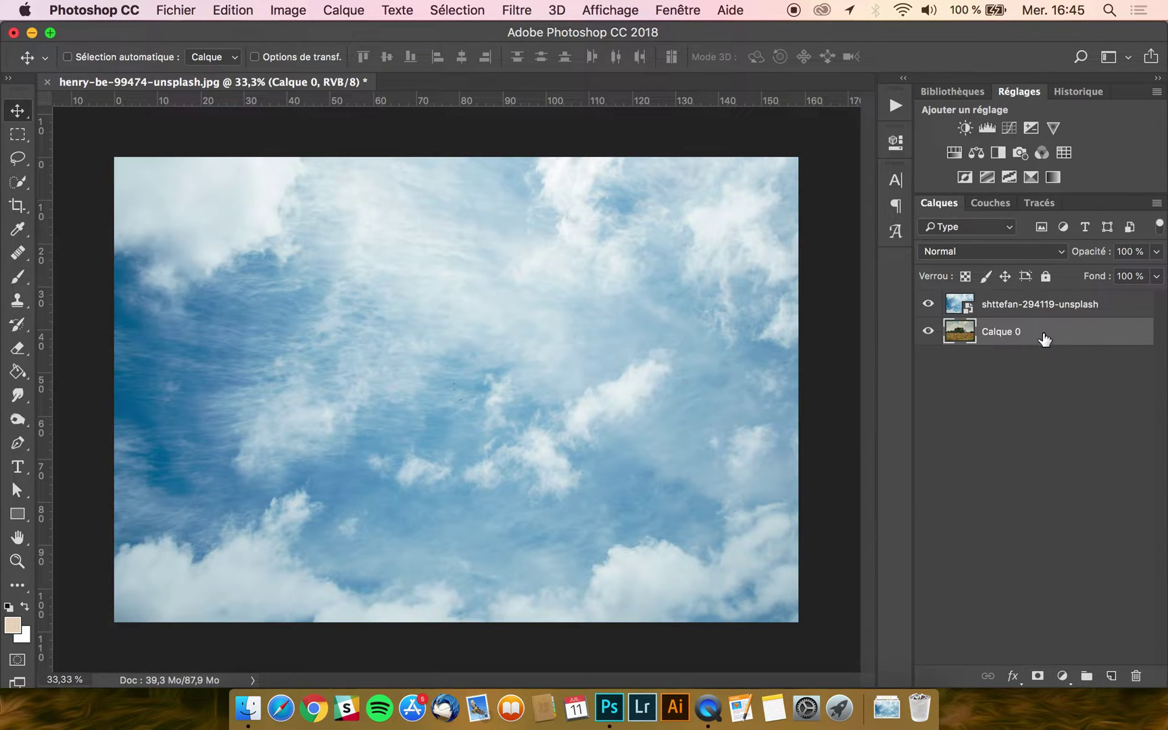
left_click_drag(1044, 340, 1046, 301)
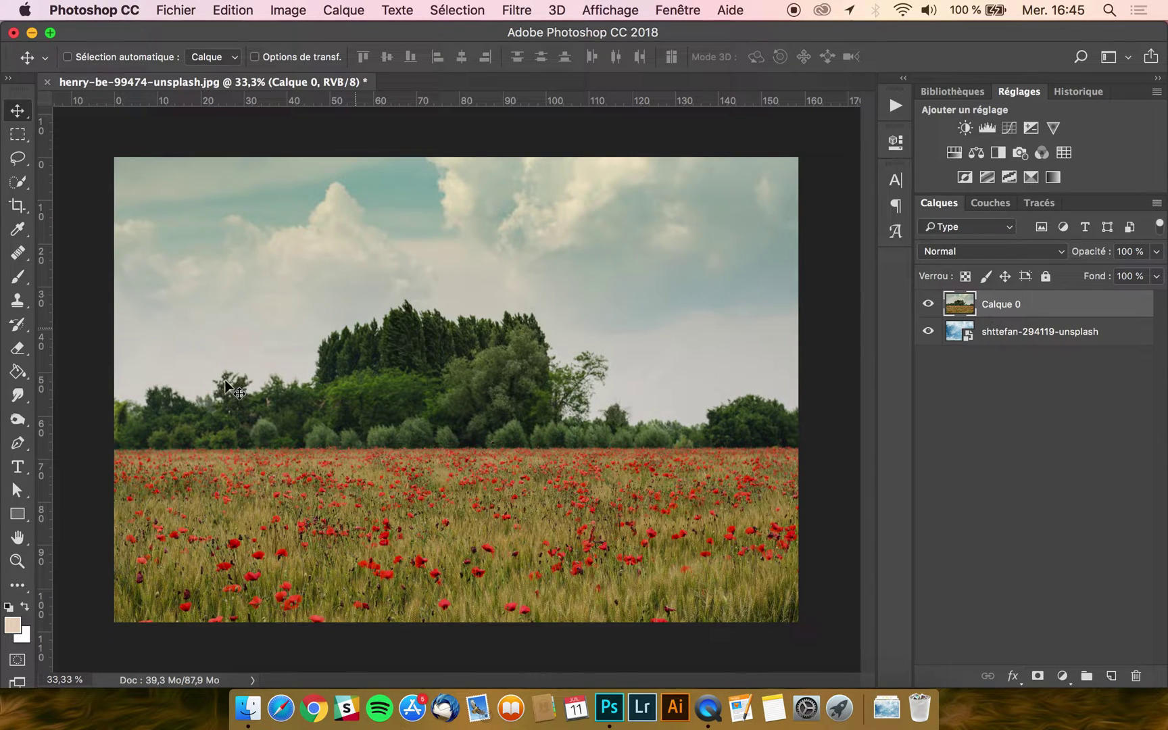
Step: Select the poppy field and all the trees on Calque 0 with the Quick Selection tool, leaving out the sky
left_click(18, 186)
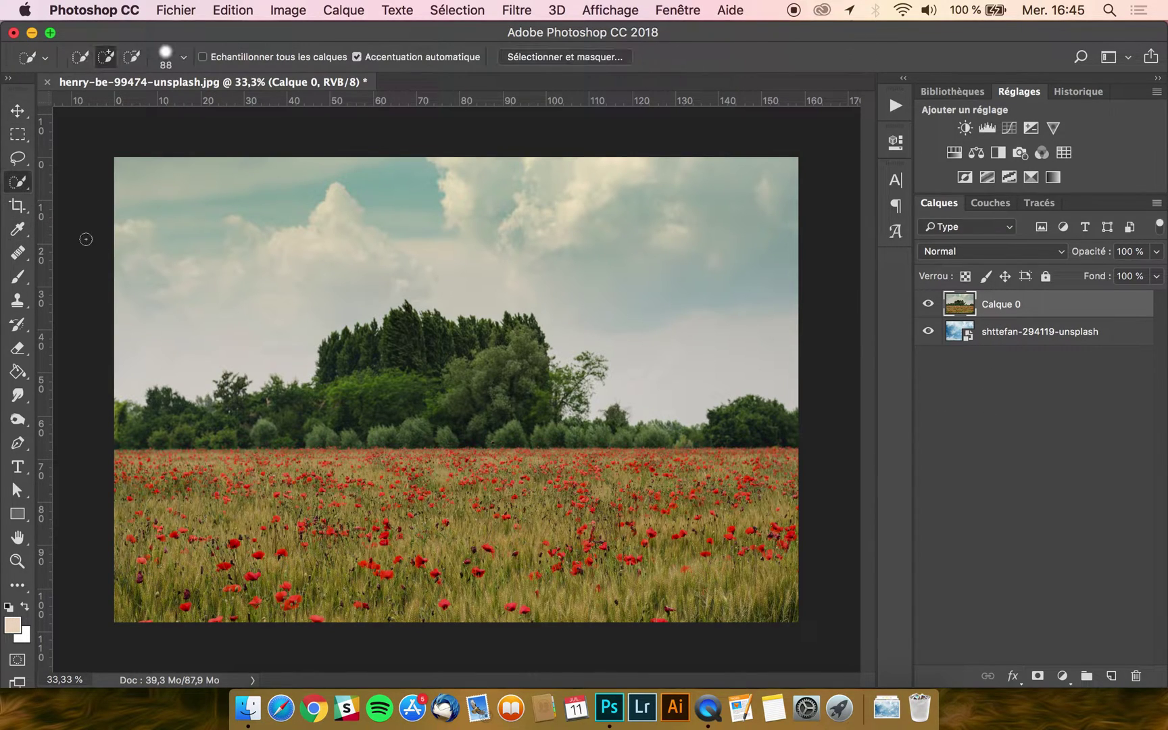
mouse_move(183, 502)
left_mouse_down()
mouse_move(202, 531)
mouse_move(470, 560)
mouse_move(703, 537)
mouse_move(129, 558)
mouse_move(245, 608)
mouse_move(169, 564)
mouse_move(258, 555)
left_mouse_up()
mouse_move(796, 503)
left_mouse_down()
mouse_move(752, 438)
mouse_move(562, 452)
mouse_move(379, 405)
left_mouse_up()
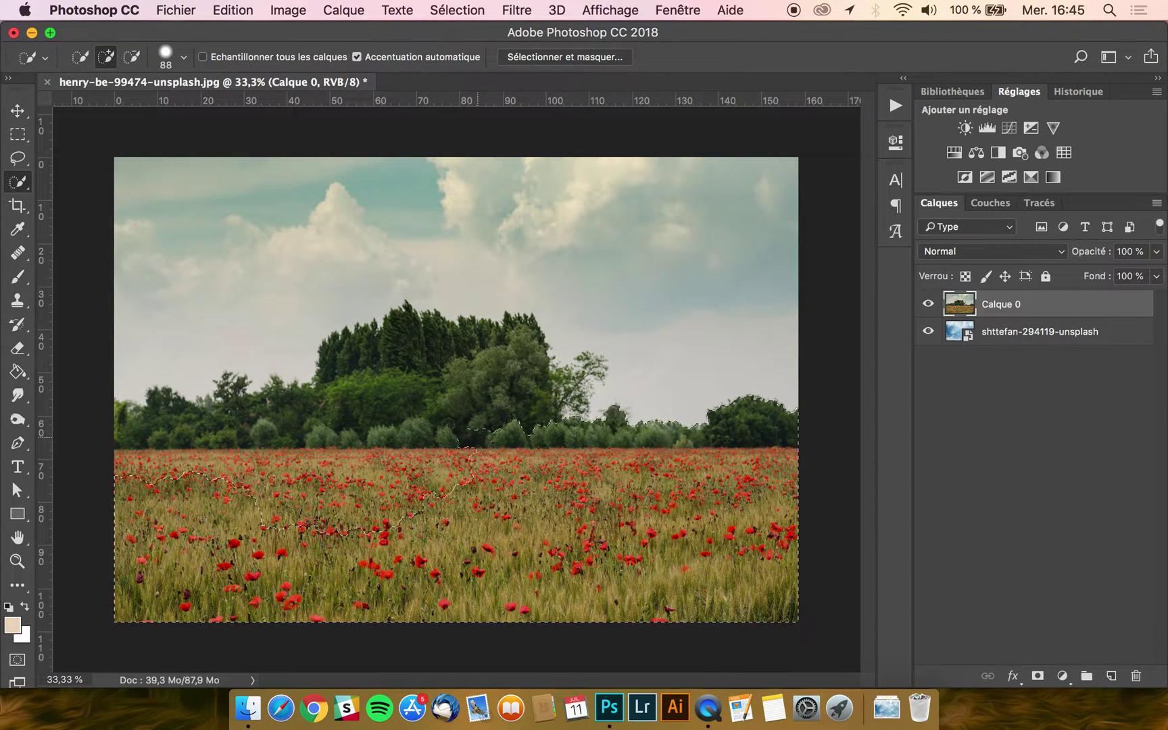
mouse_move(203, 423)
left_mouse_down()
mouse_move(286, 426)
mouse_move(423, 379)
left_mouse_up()
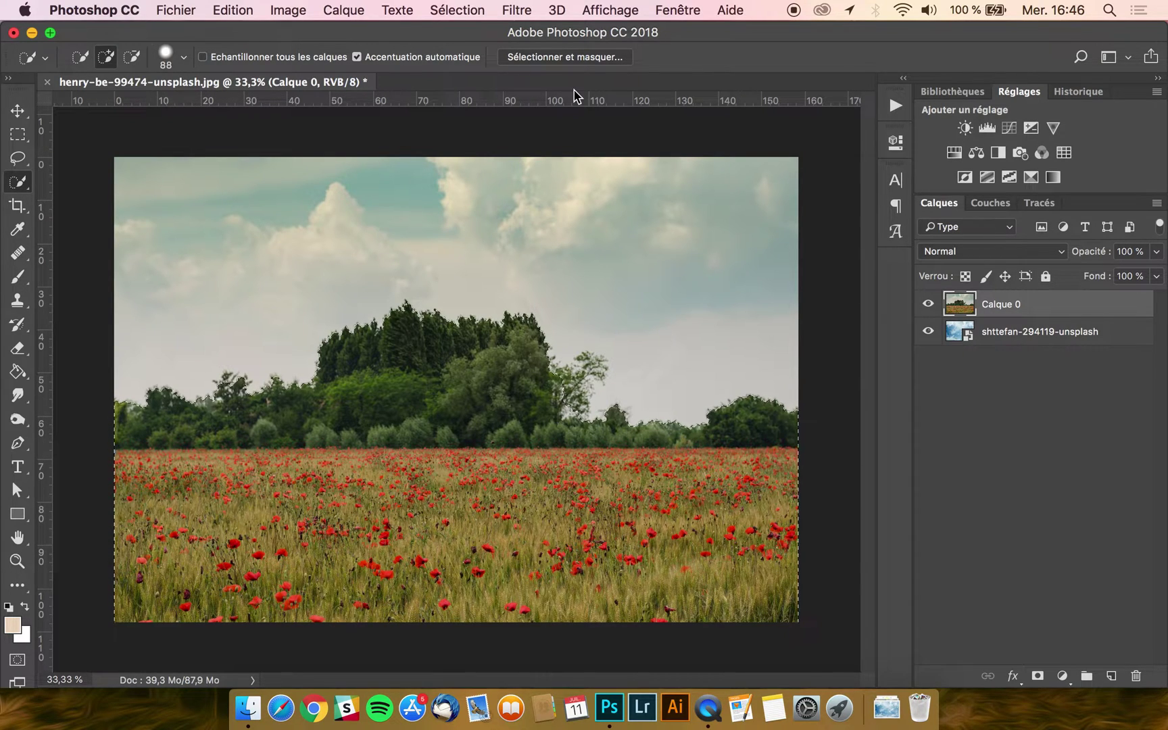
Step: Bring the selection into Select and Mask and set the Incrustation overlay's opacity to 81%
left_click(559, 58)
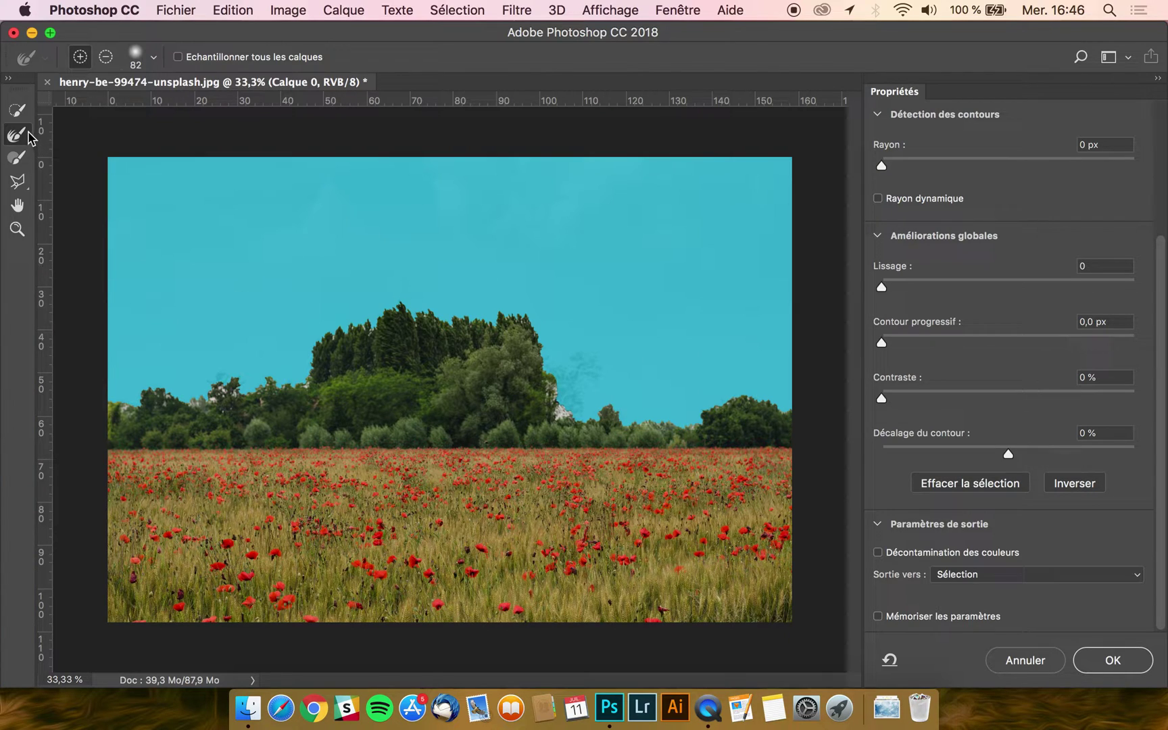
scroll(1106, 139, "up", 5)
left_click(982, 157)
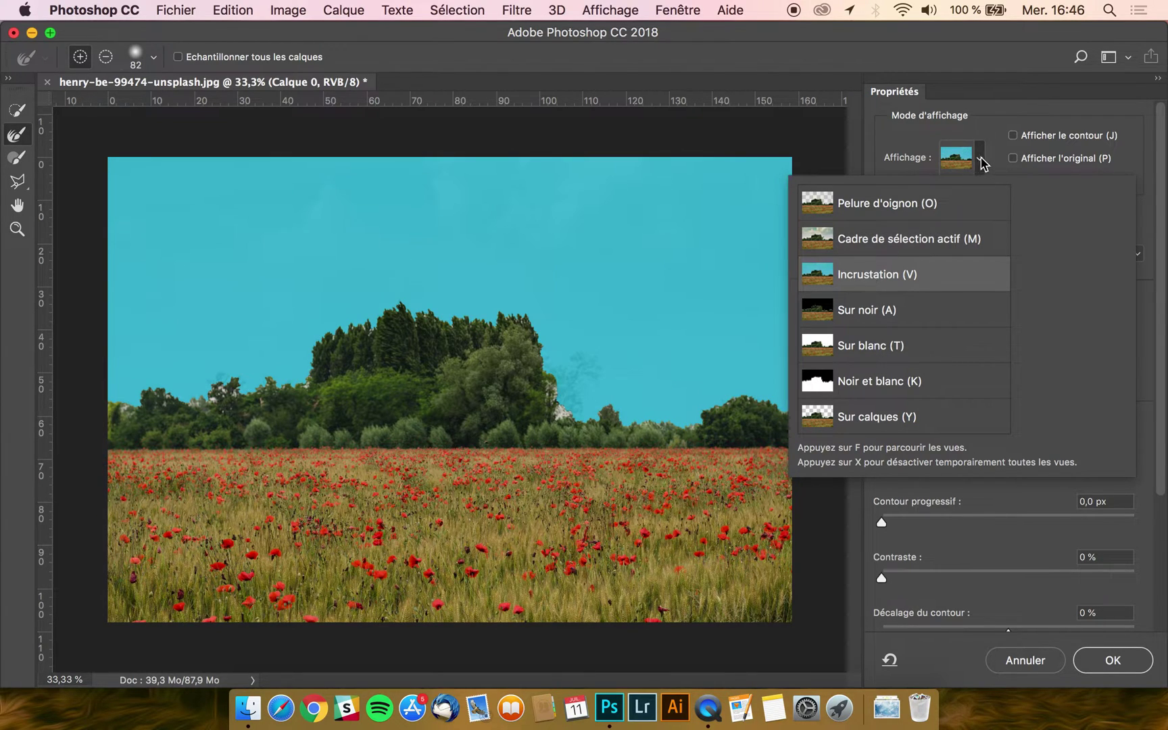
left_click(999, 181)
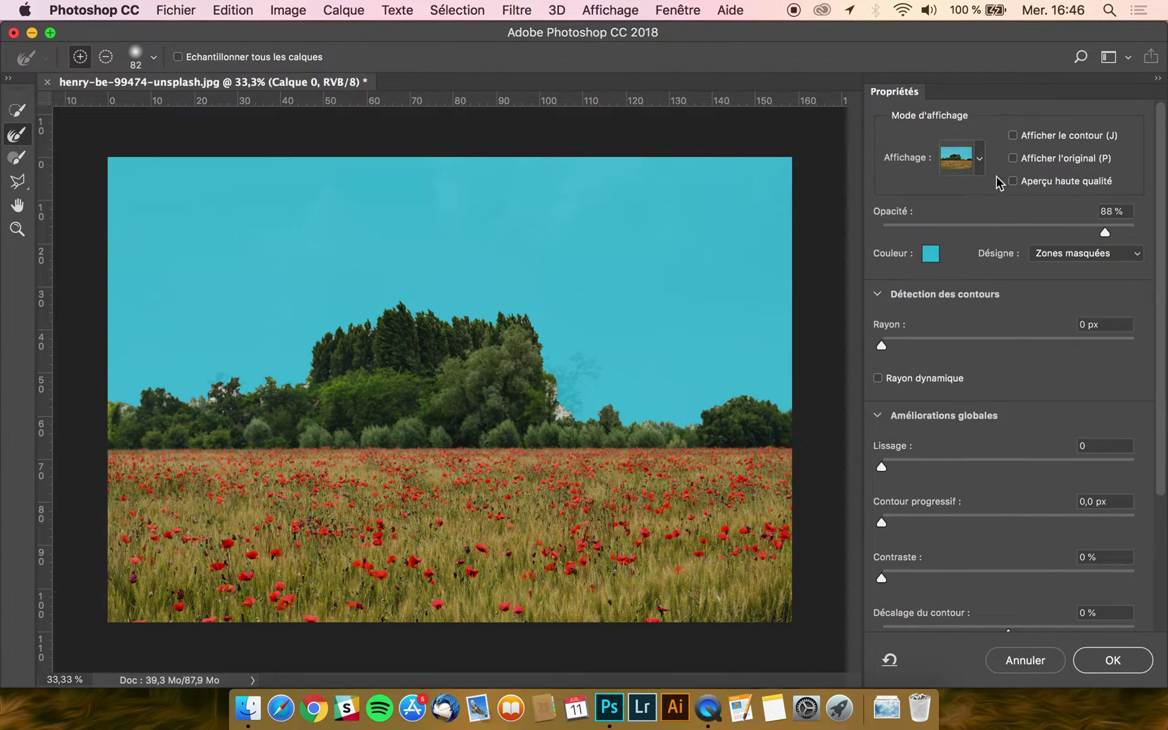
left_click(932, 254)
left_click(1024, 198)
left_click_drag(1105, 232, 1089, 233)
Step: Refine the selection edge with the Refine Edge brush along the tree line, including the sparse branches beside the large tree clump
scroll(400, 373, "up", 5)
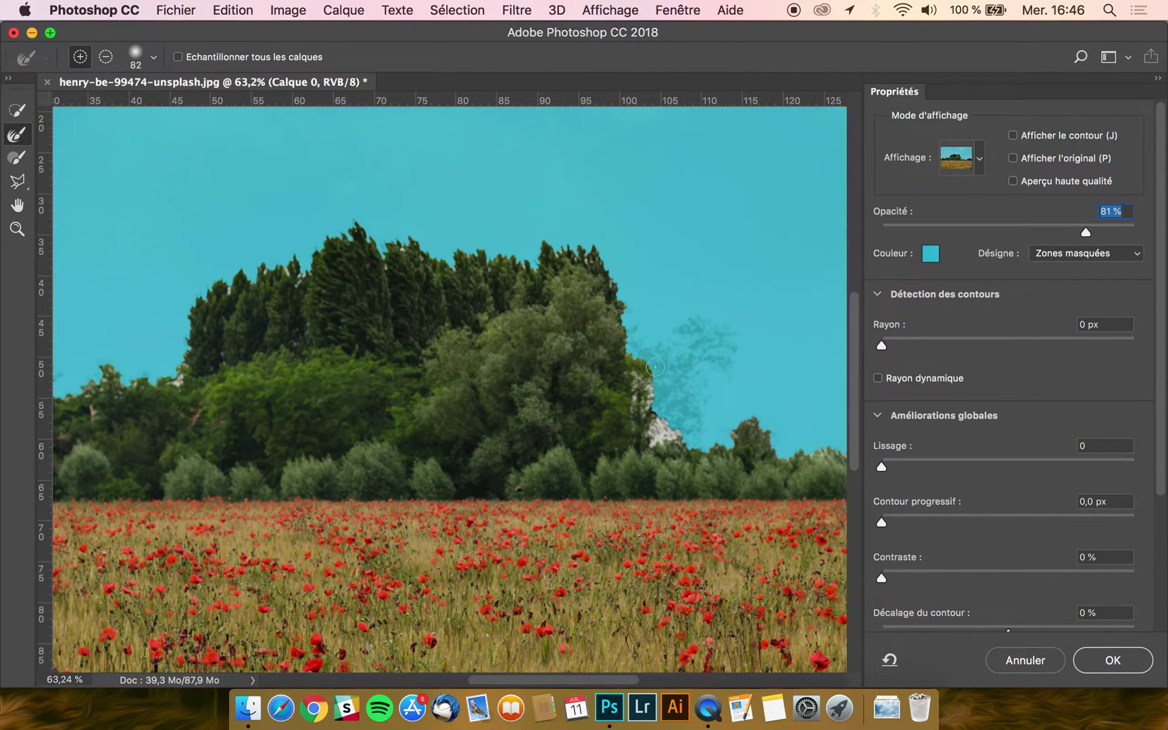
scroll(657, 352, "left", 10)
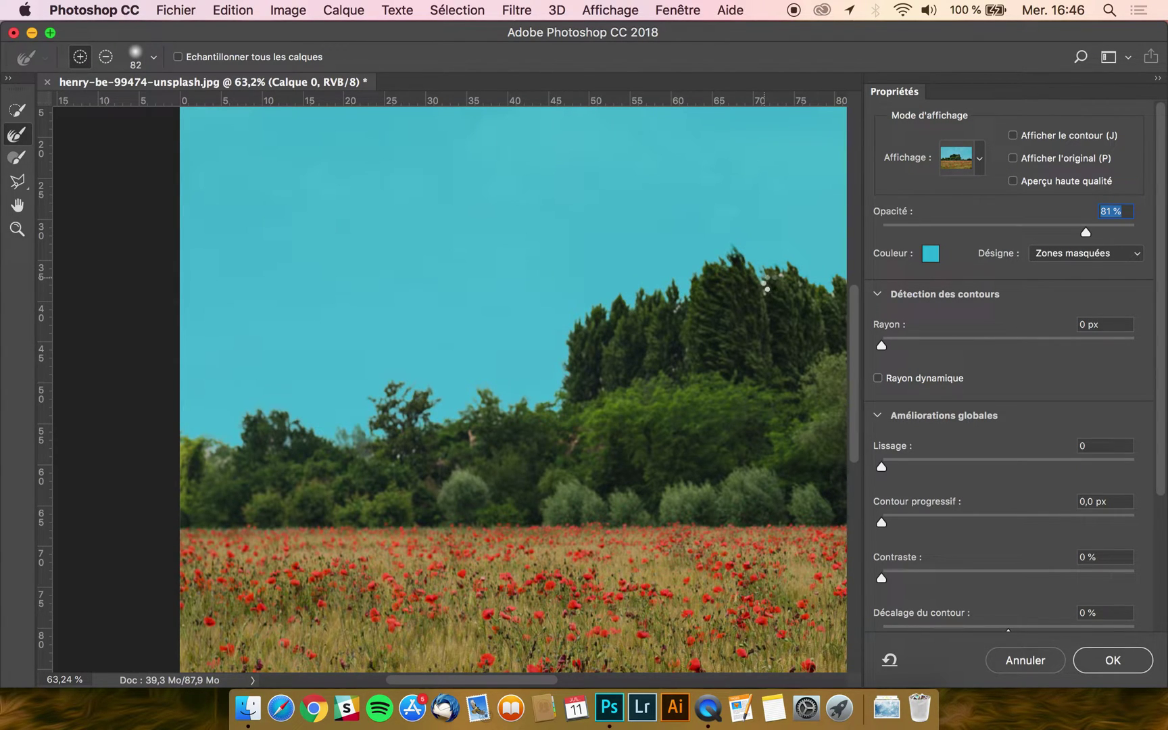
scroll(768, 283, "right", 5)
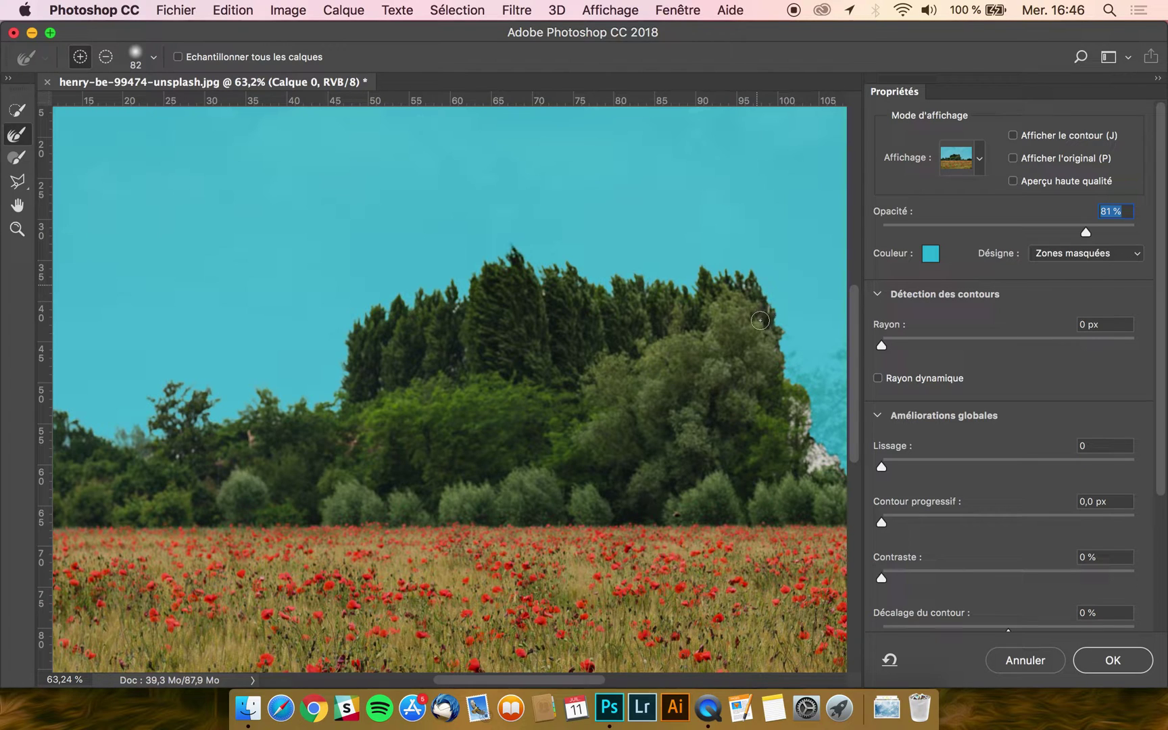
scroll(760, 319, "right", 2)
scroll(760, 320, "right", 3)
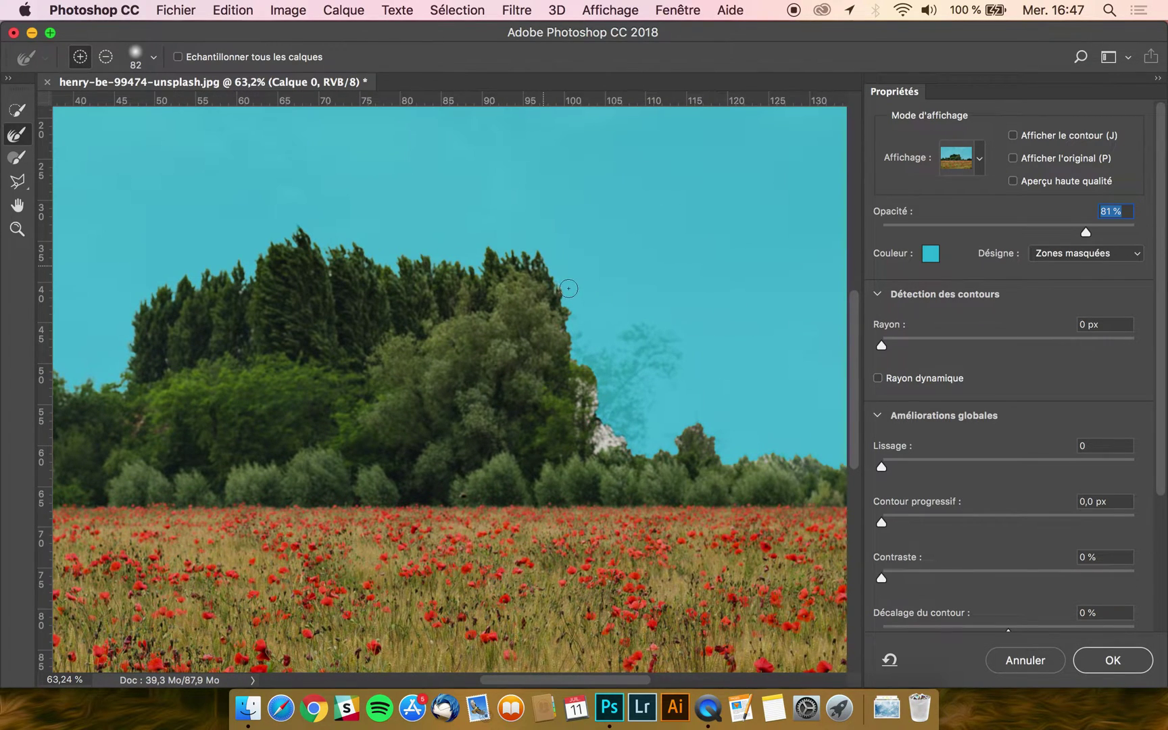
left_click_drag(598, 410, 611, 440)
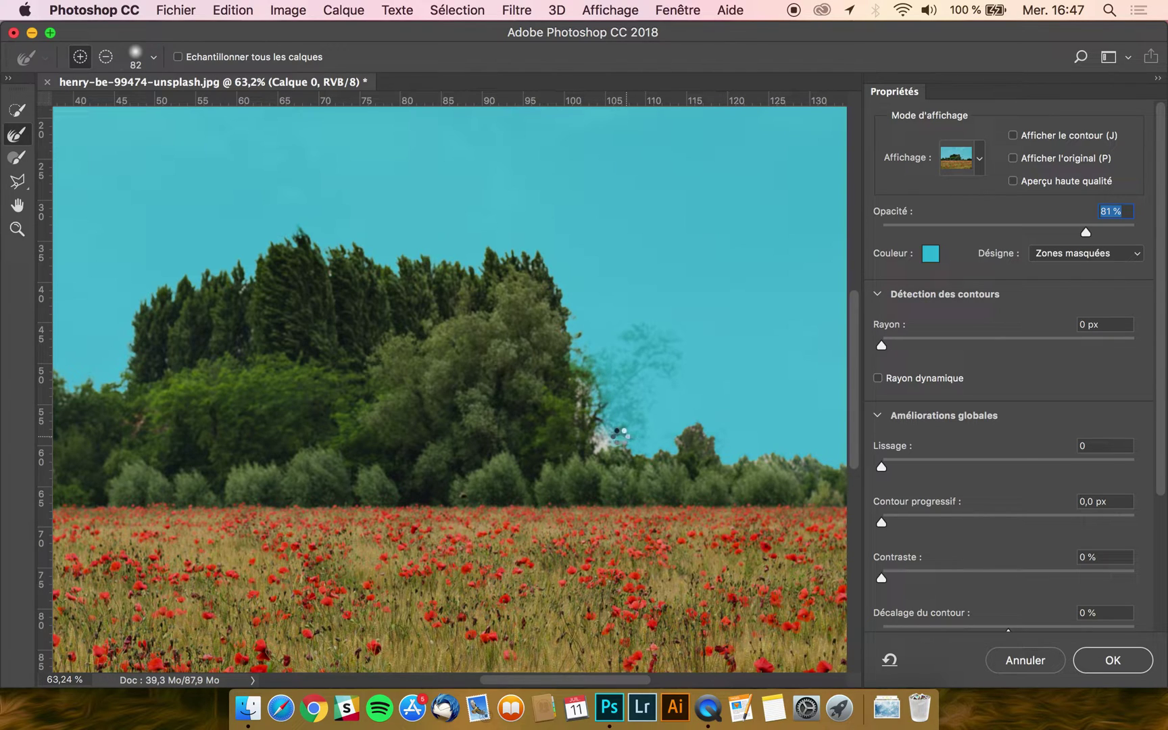
mouse_move(600, 441)
left_mouse_down()
mouse_move(646, 356)
mouse_move(637, 344)
mouse_move(615, 351)
mouse_move(660, 344)
mouse_move(664, 369)
mouse_move(673, 357)
mouse_move(636, 344)
mouse_move(673, 344)
mouse_move(662, 362)
mouse_move(637, 355)
mouse_move(608, 376)
mouse_move(627, 371)
mouse_move(632, 440)
left_mouse_up()
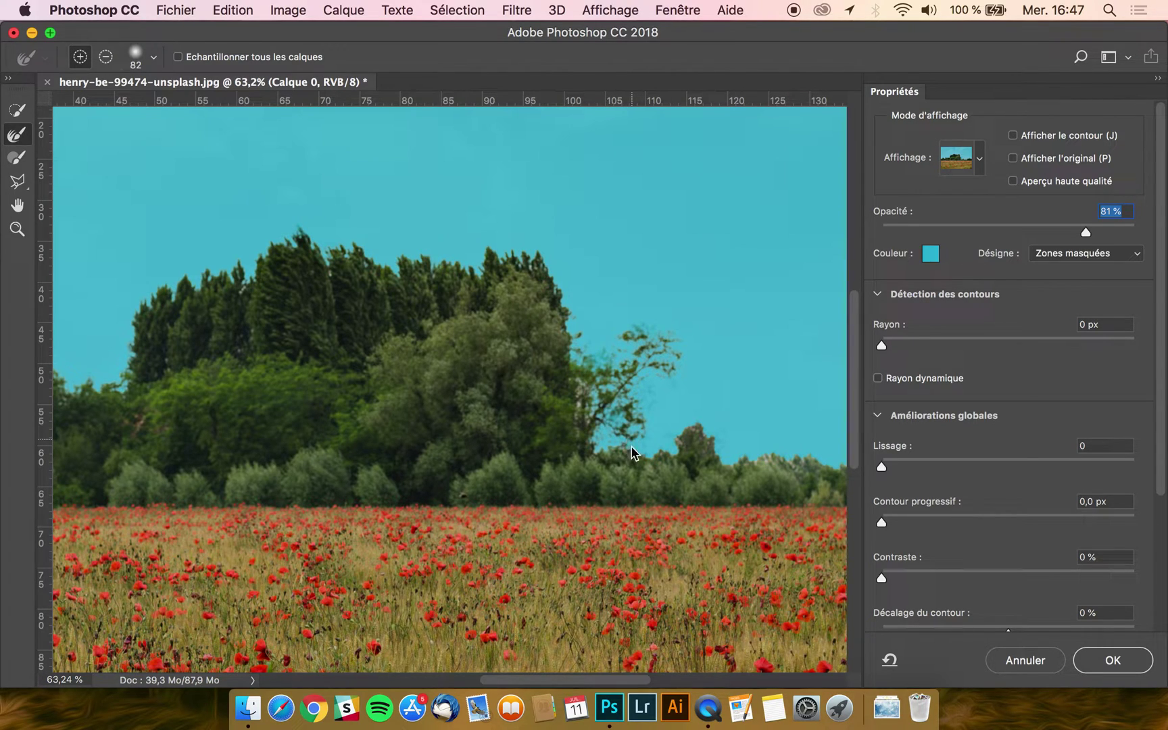
scroll(629, 446, "right", 8)
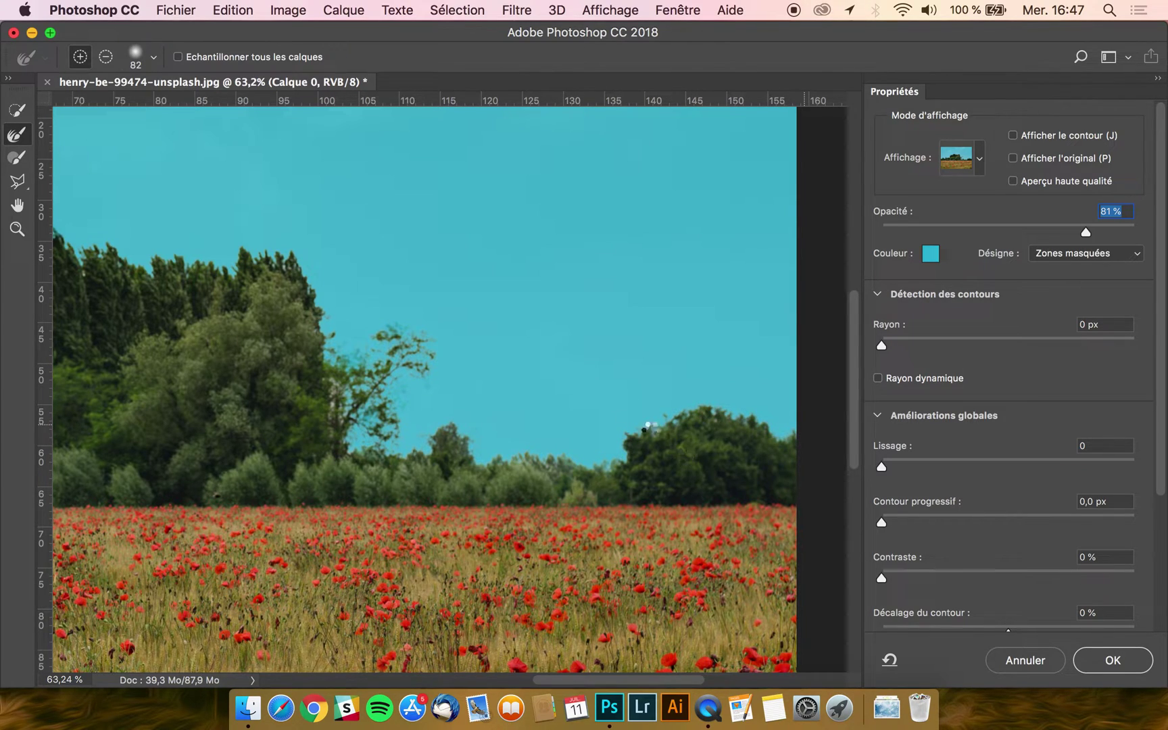
Step: Output the refined selection as a layer mask (Masque de fusion) on Calque 0
scroll(1007, 423, "down", 5)
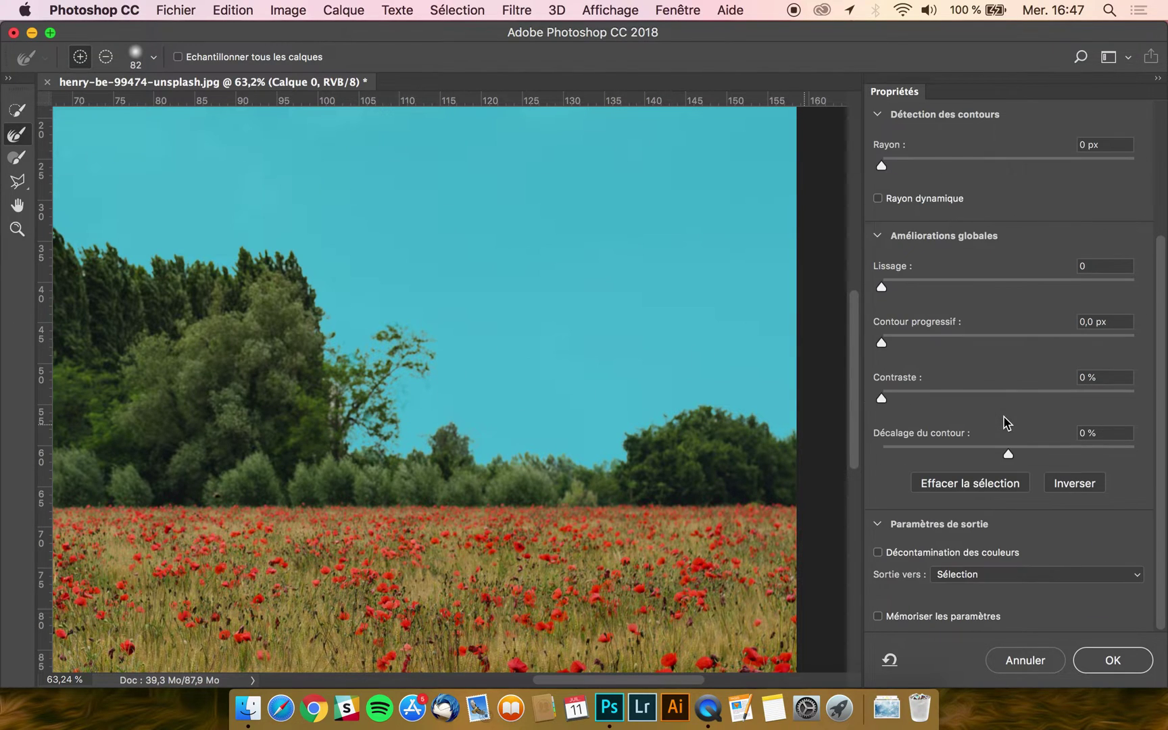
left_click(969, 575)
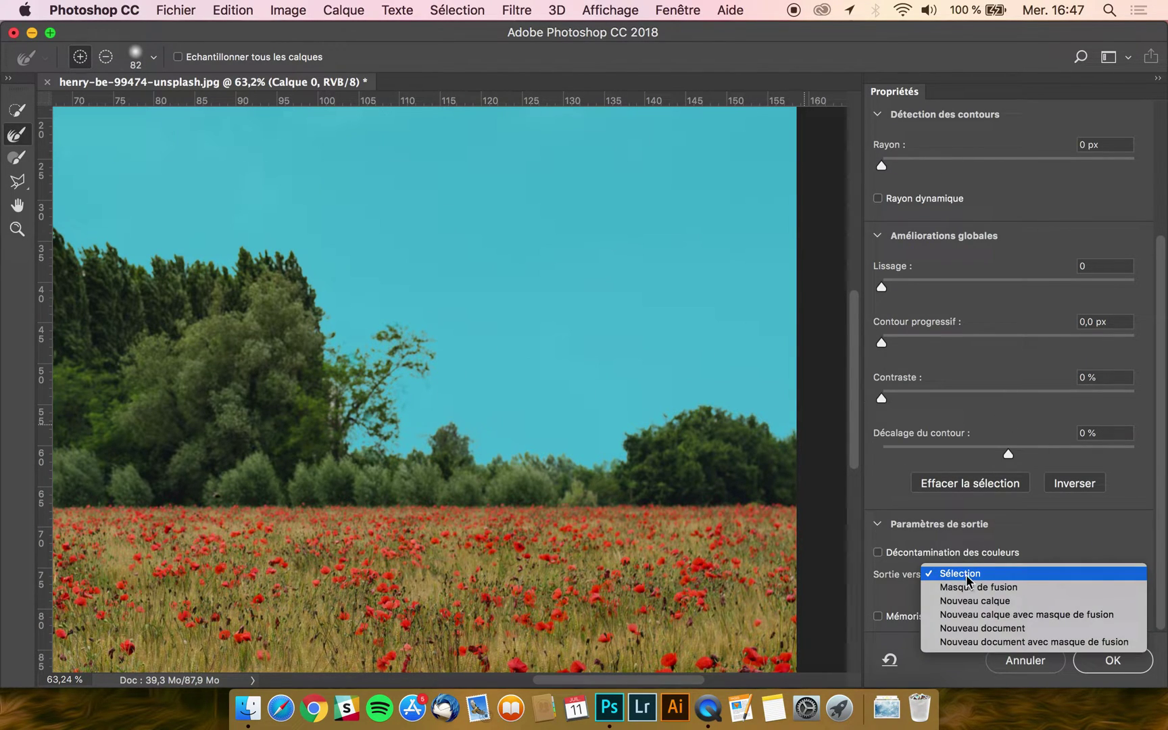
left_click(971, 587)
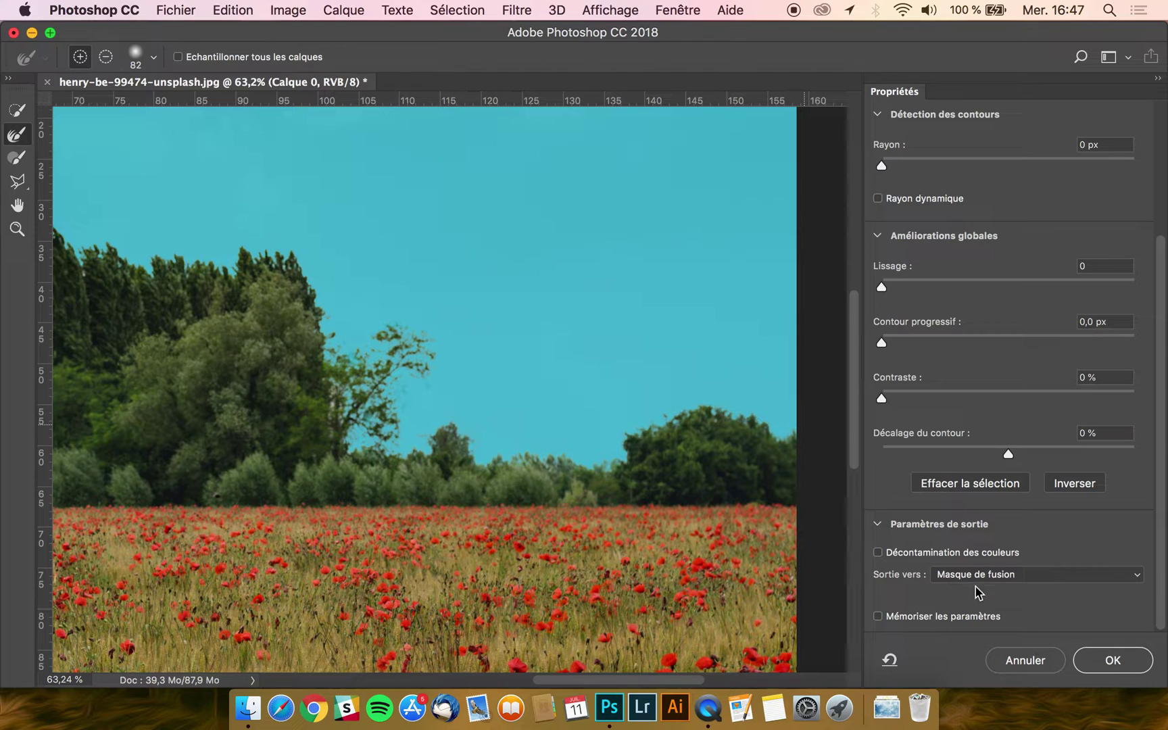
left_click(1111, 663)
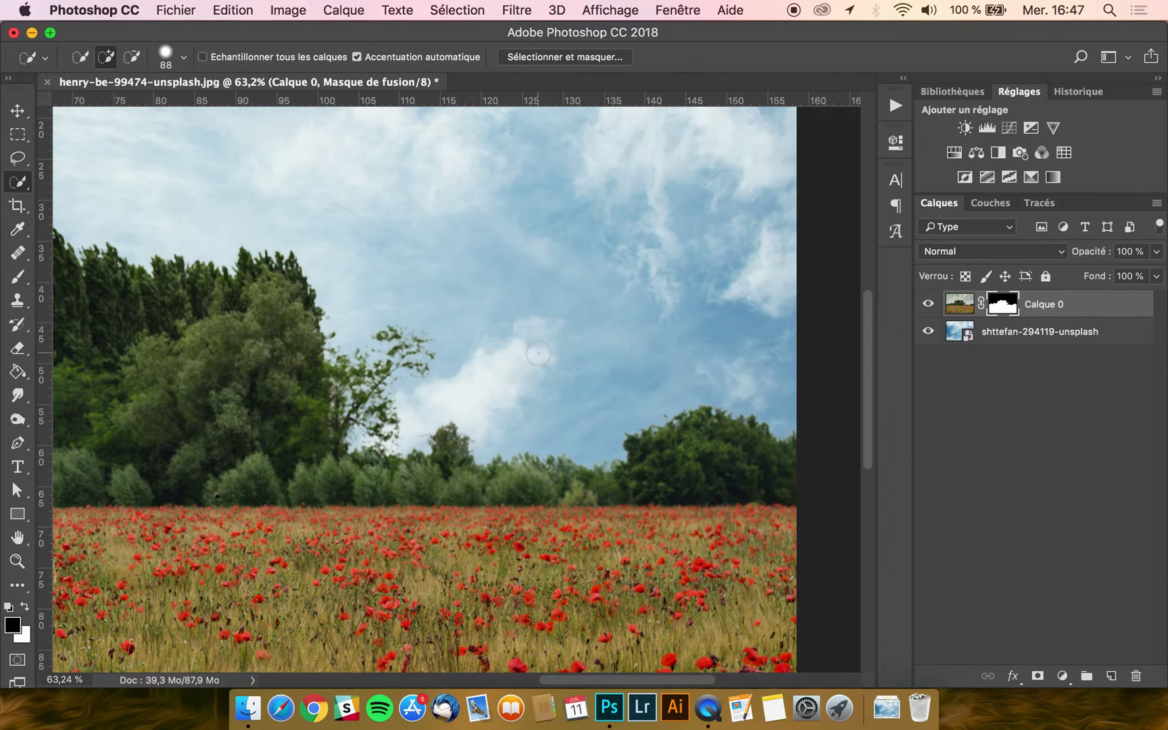
Step: Examine the masked tree line against the new sky, from the right-hand trees across to the photo's left edge
scroll(538, 353, "down", 5)
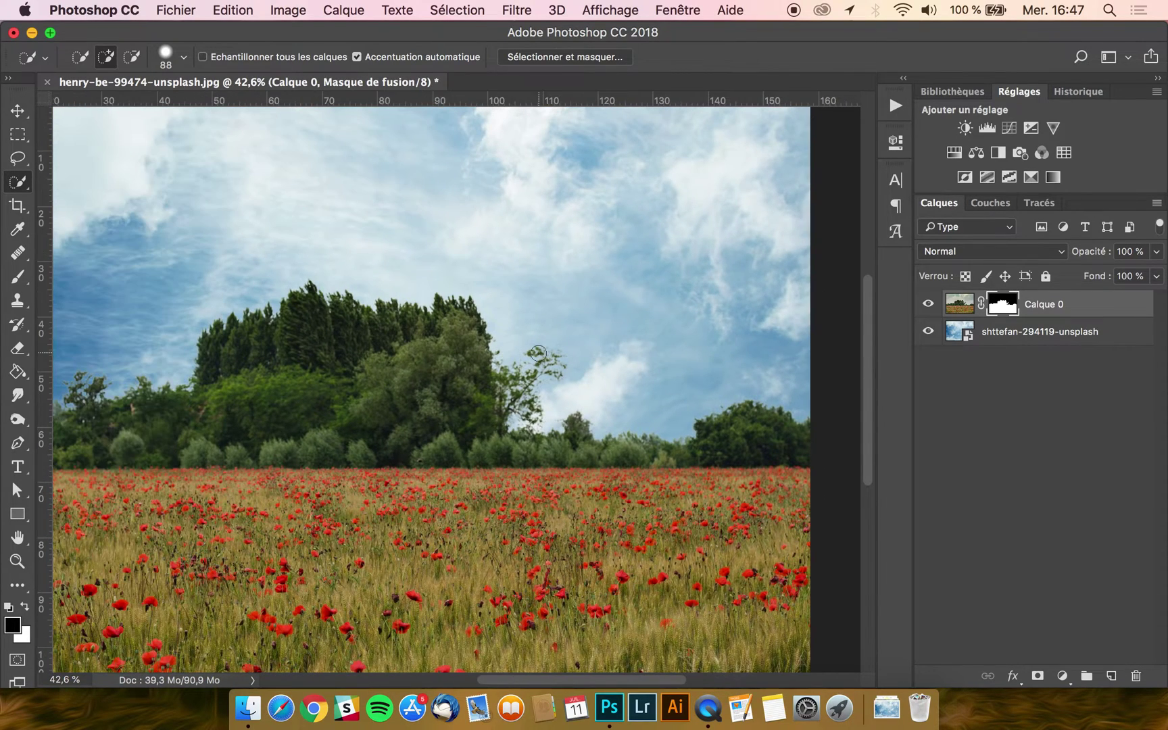
scroll(538, 352, "down", 2)
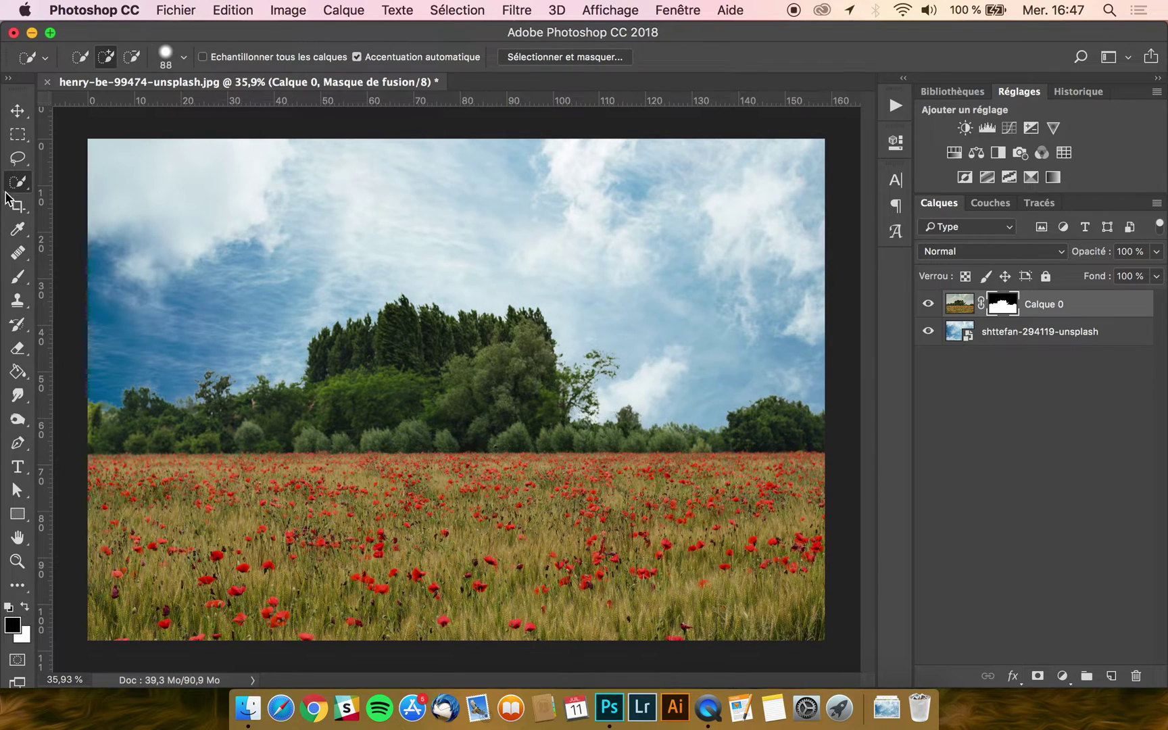
left_click(18, 110)
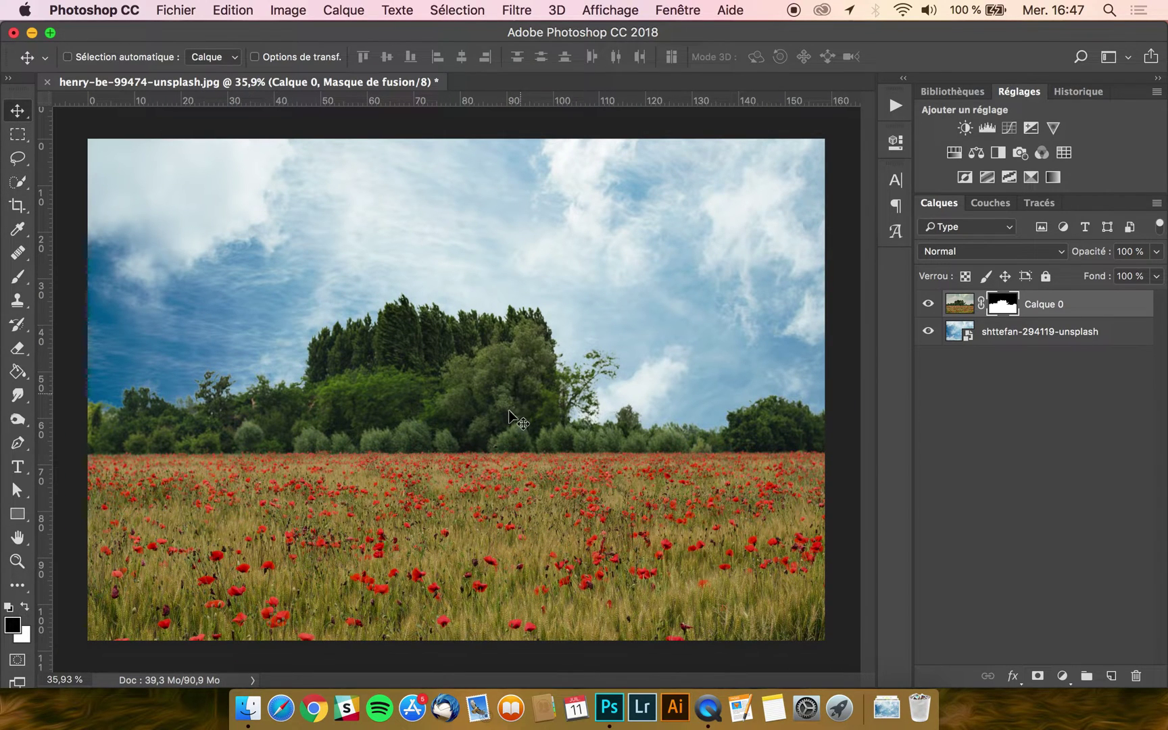
scroll(516, 406, "up", 3)
scroll(443, 419, "down", 3)
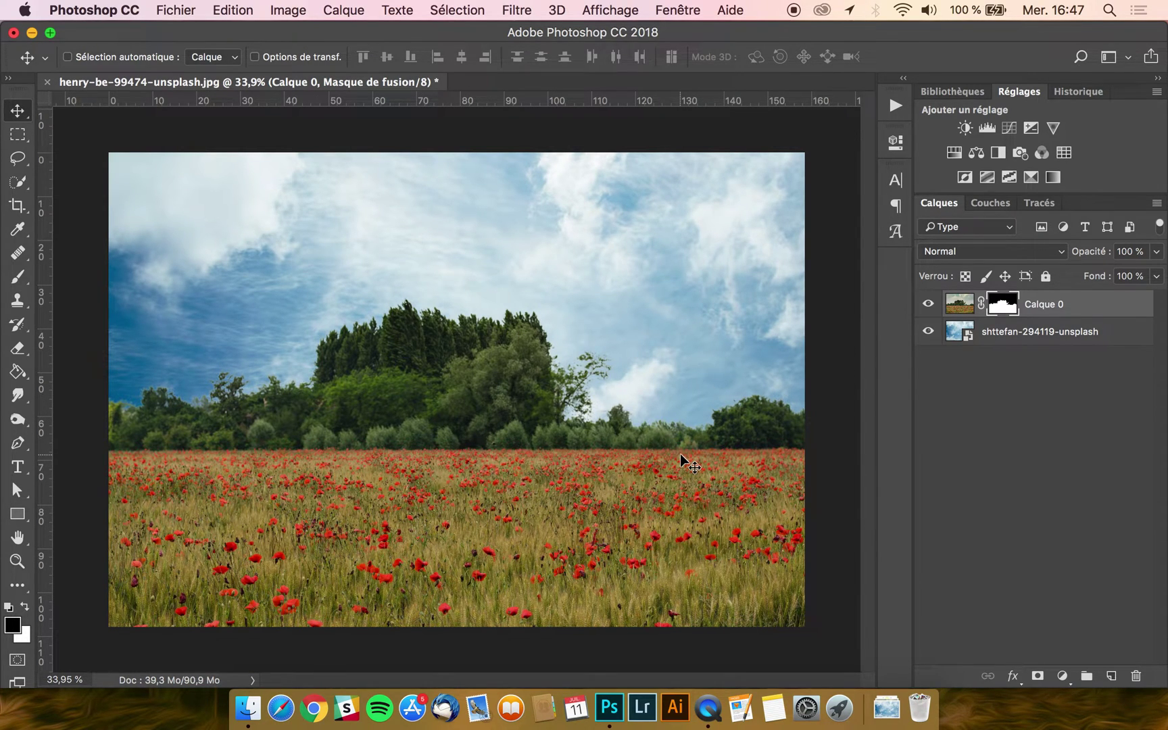
scroll(680, 453, "up", 5)
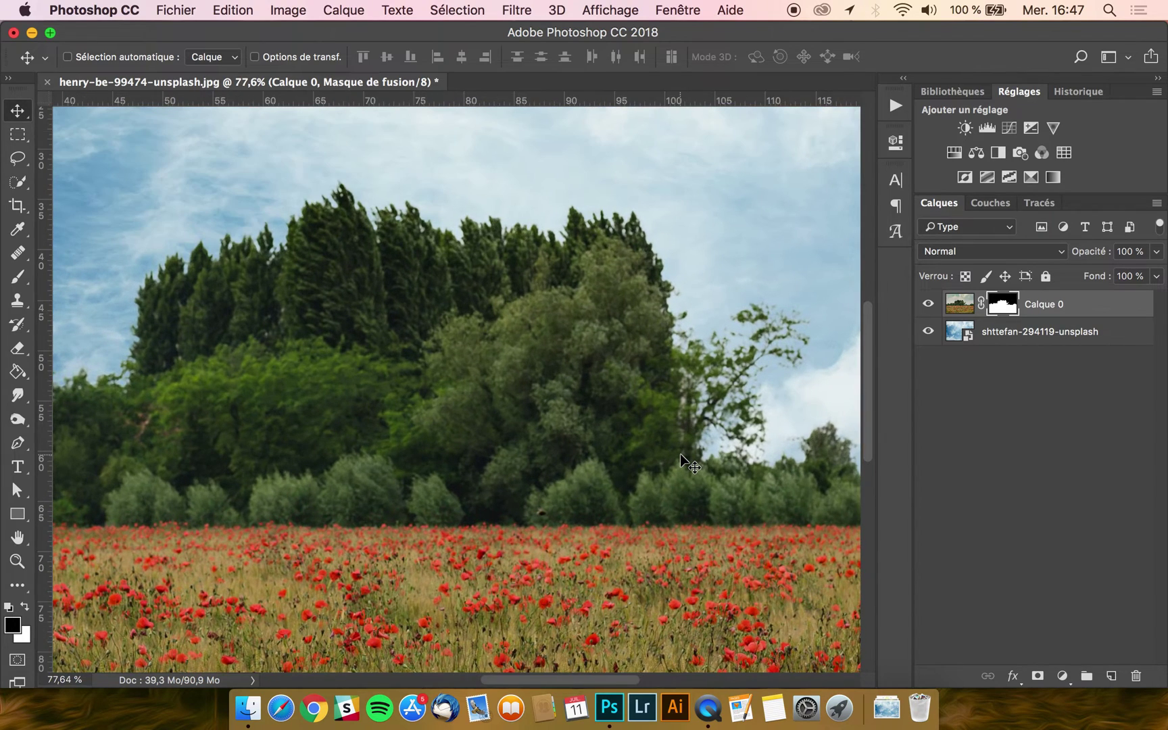
scroll(680, 453, "right", 5)
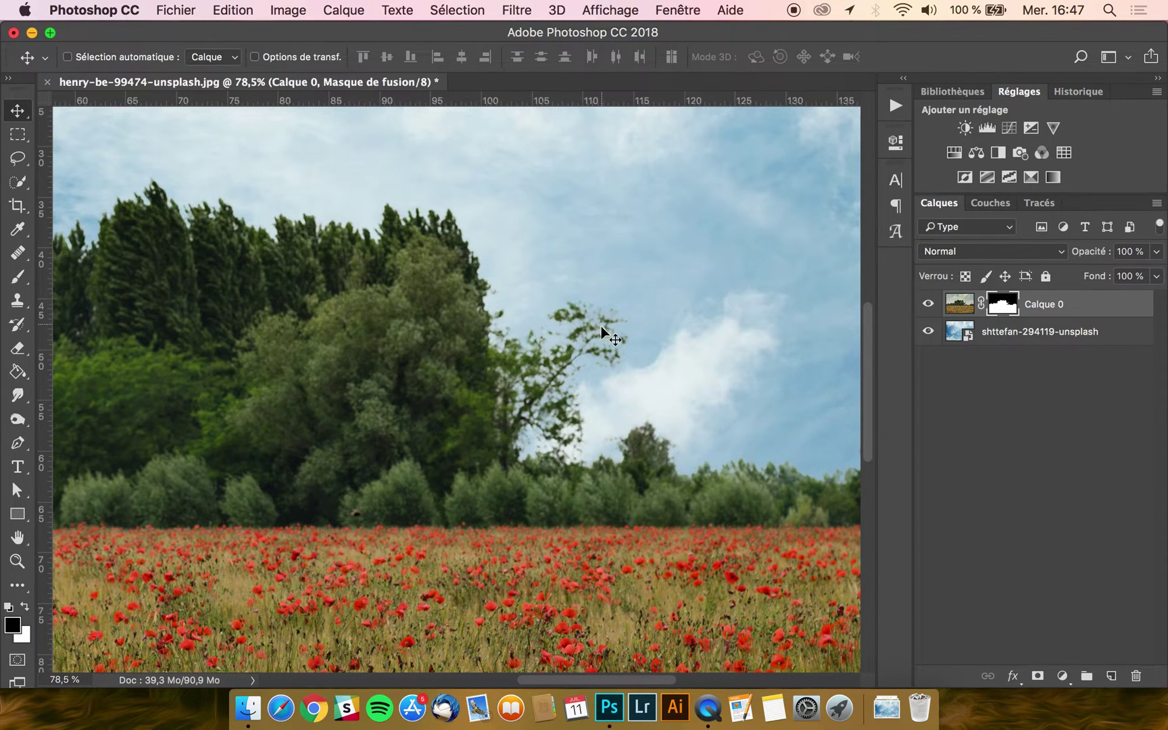
scroll(589, 404, "right", 2)
scroll(743, 473, "right", 2)
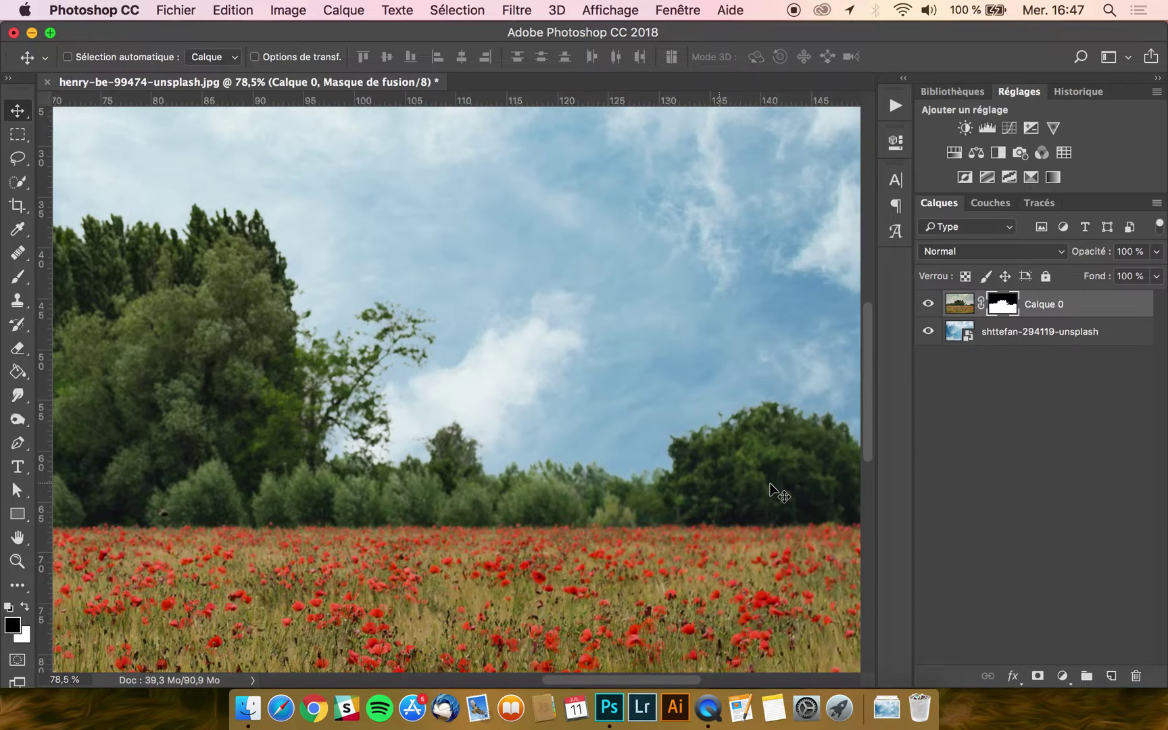
scroll(614, 475, "left", 10)
scroll(615, 475, "left", 2)
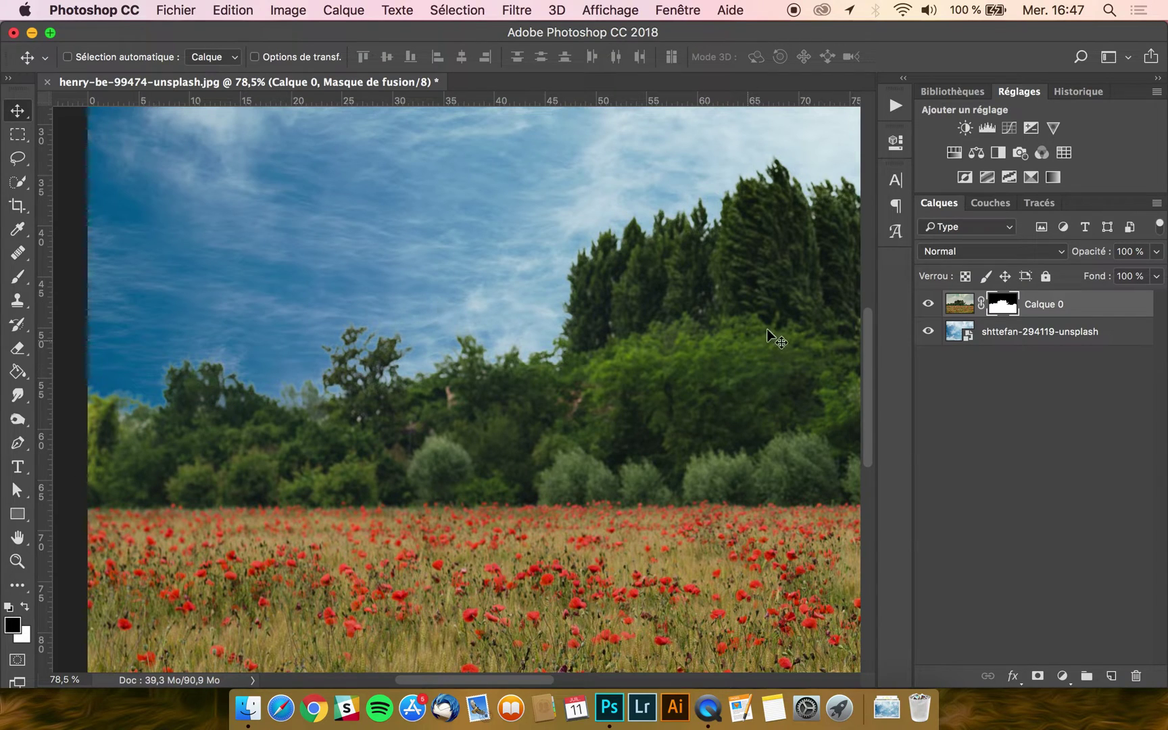
Step: Paint black on the Calque 0 mask with the Brush at 100% opacity to hide the protruding treetop in the left part of the tree line
left_click(20, 277)
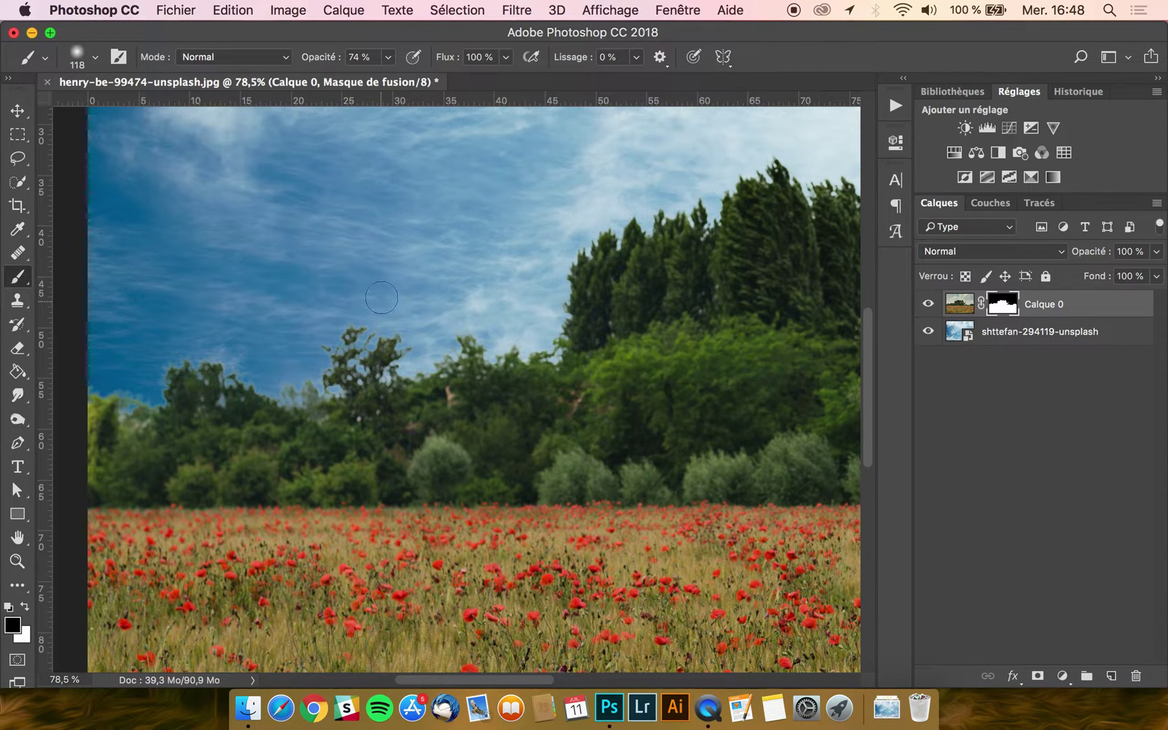
left_click(389, 57)
left_click(357, 78)
left_click(389, 56)
left_click_drag(383, 79, 443, 79)
left_click_drag(406, 338, 377, 331)
mouse_move(318, 350)
left_mouse_down()
mouse_move(417, 342)
mouse_move(318, 380)
left_mouse_up()
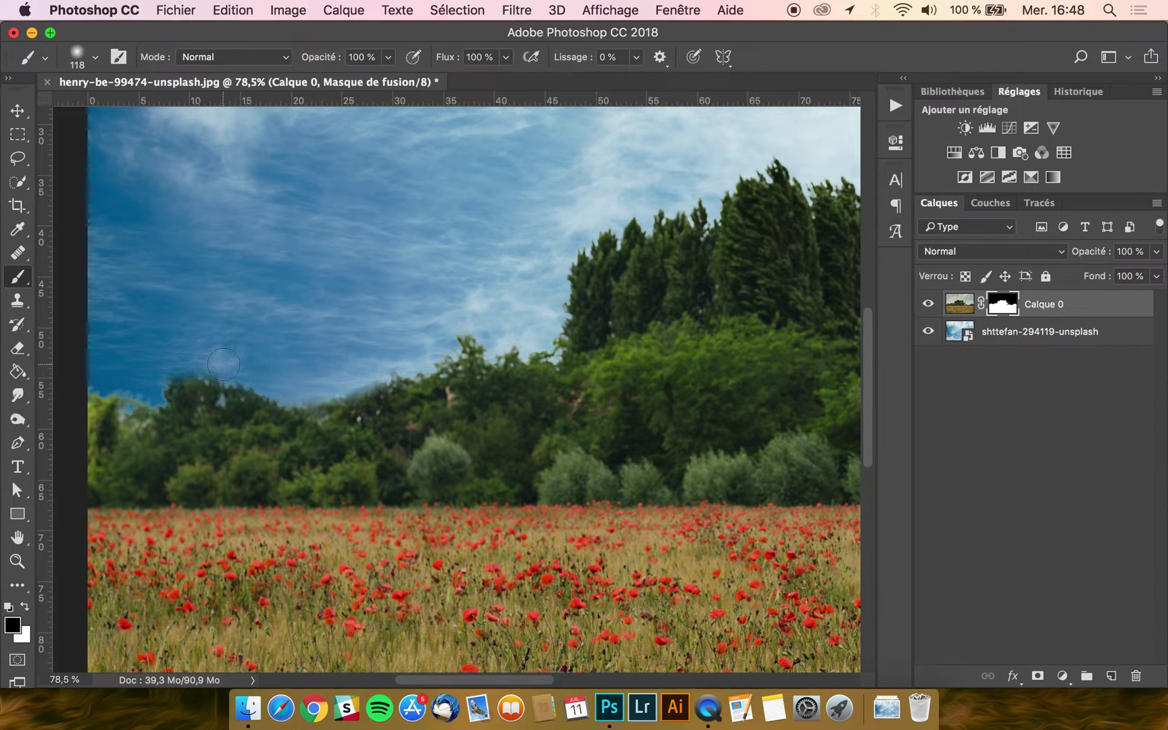
scroll(223, 365, "down", 5)
scroll(223, 364, "down", 4)
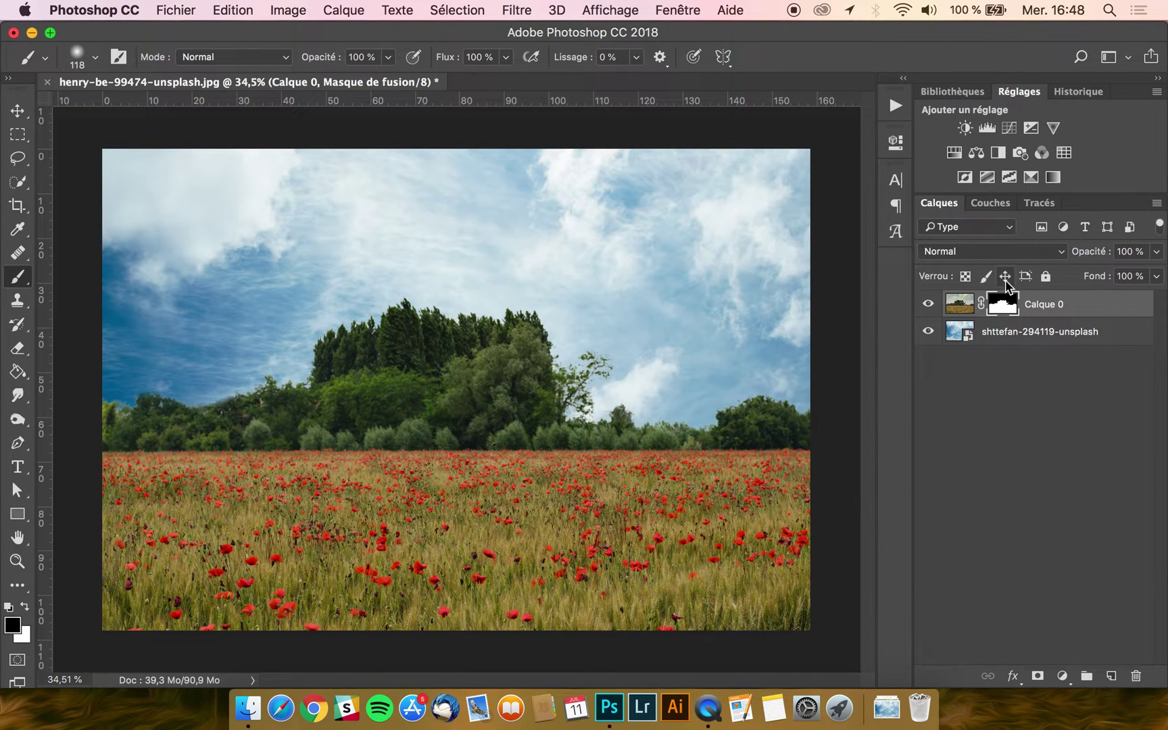
Step: Revert the document to its original opened state, the henry-be-99474-unsplash.jpg history snapshot
left_click(1078, 95)
scroll(1040, 152, "up", 5)
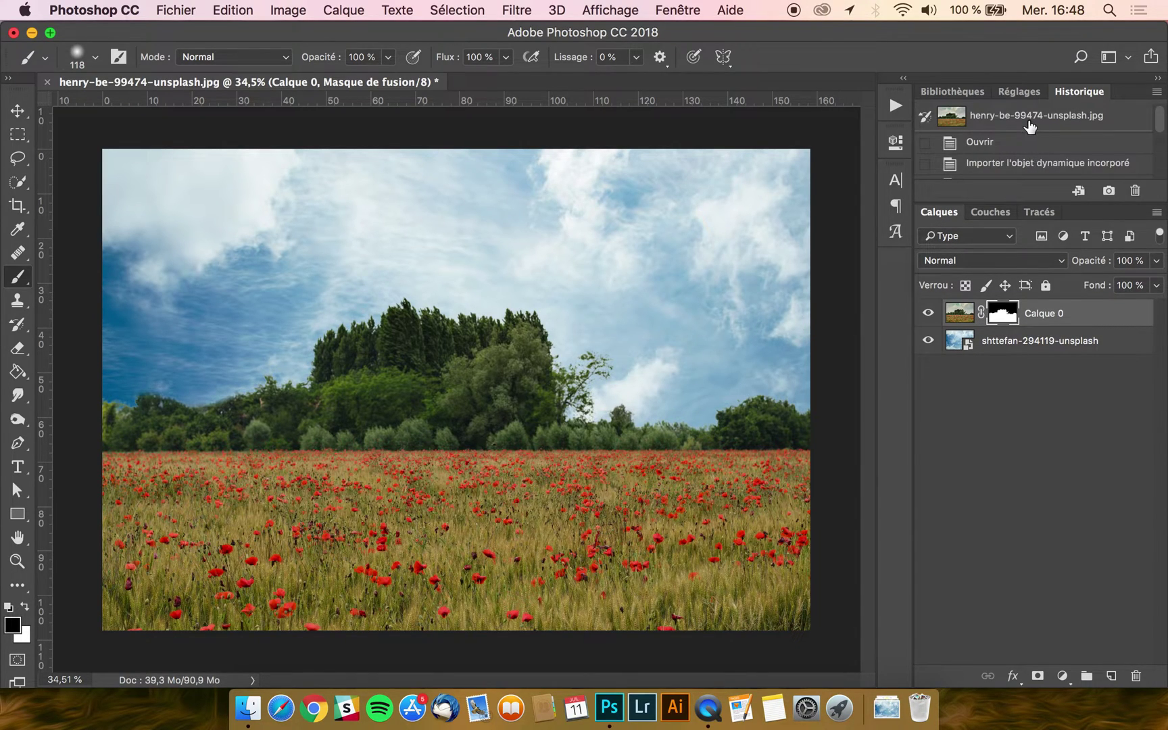
left_click(1028, 122)
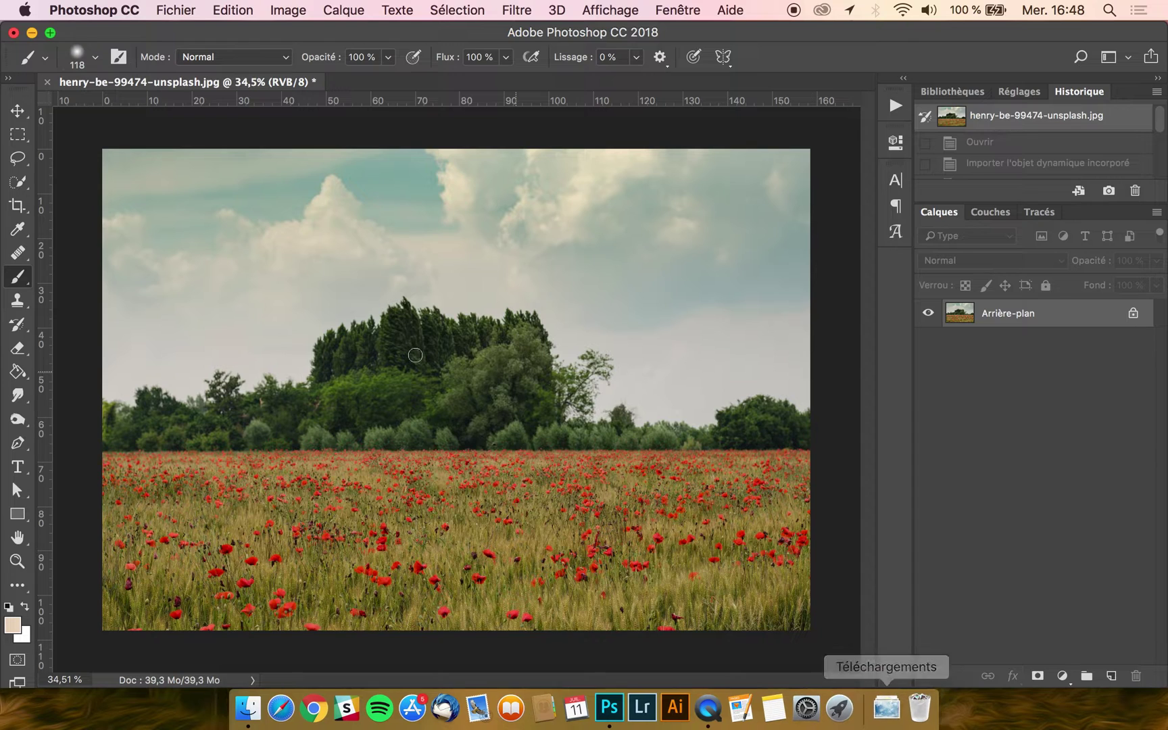
Step: Place the shttefan-294119-unsplash sky image over the poppy field photo, scaled to about 77.7% so it covers the whole canvas
key("v")
left_click(886, 708)
left_click_drag(890, 639, 584, 377)
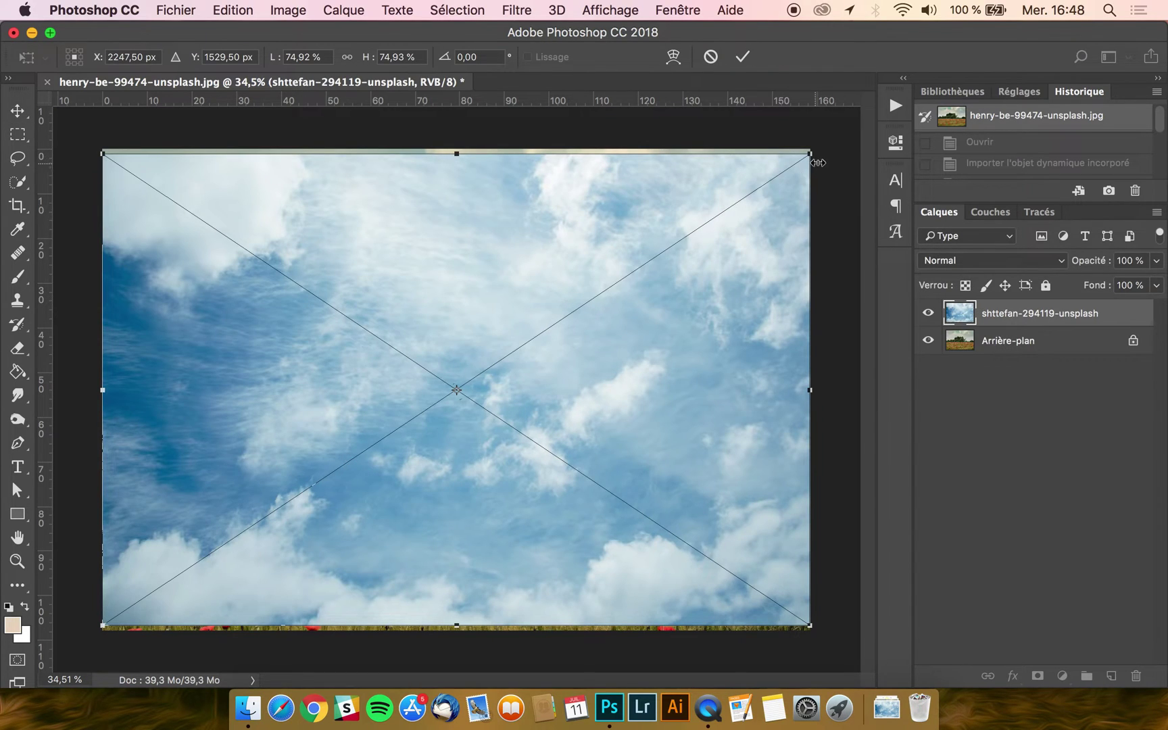
left_click_drag(811, 153, 823, 143)
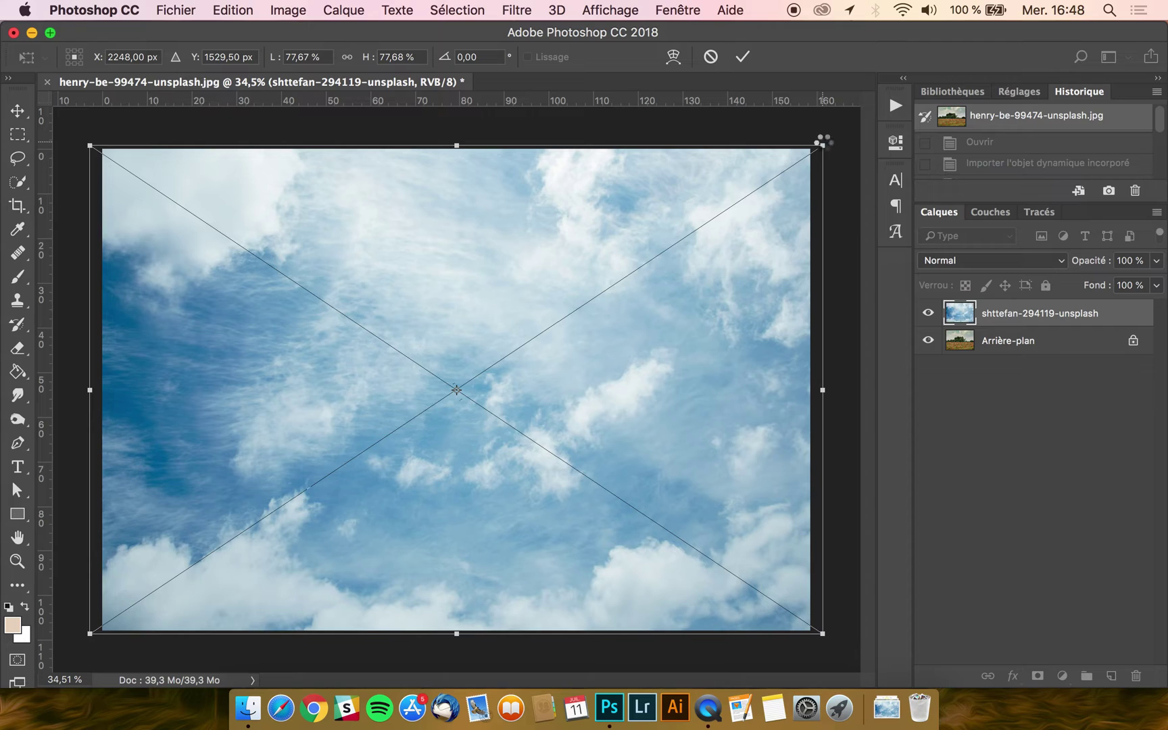
key("Return")
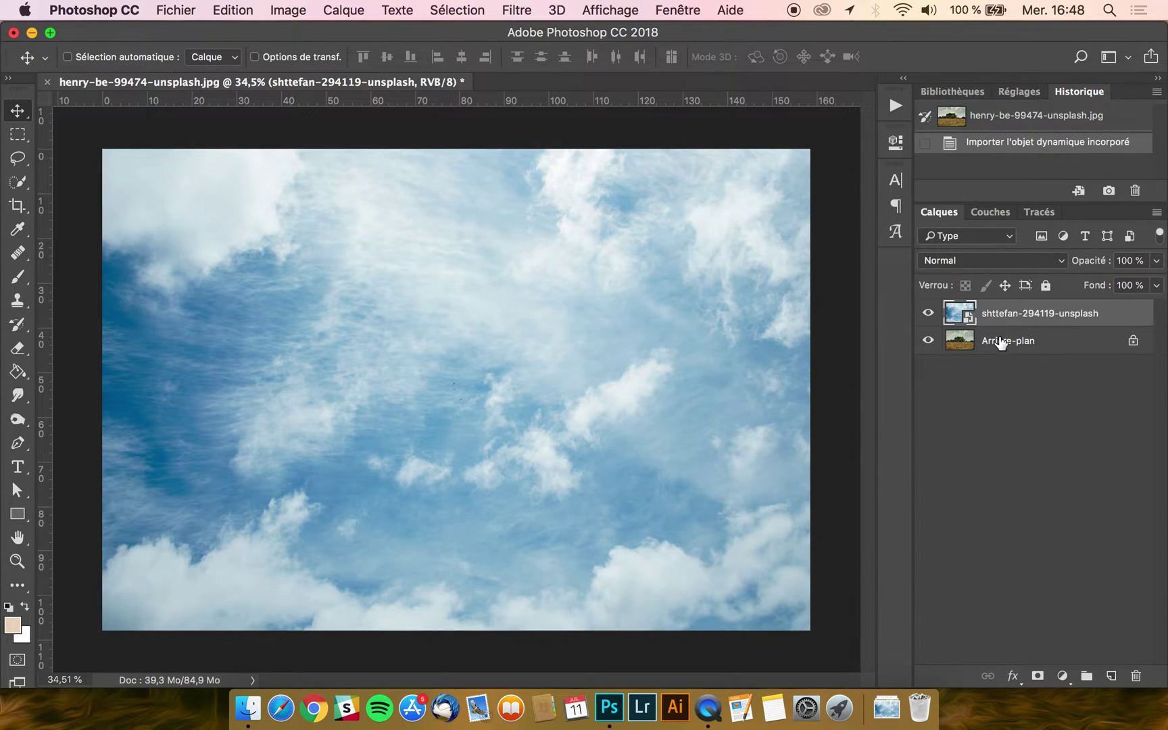
Step: Add a layer mask to the sky layer and paint black with a soft 1043 px Brush over the poppy field and tree line
left_click(1038, 676)
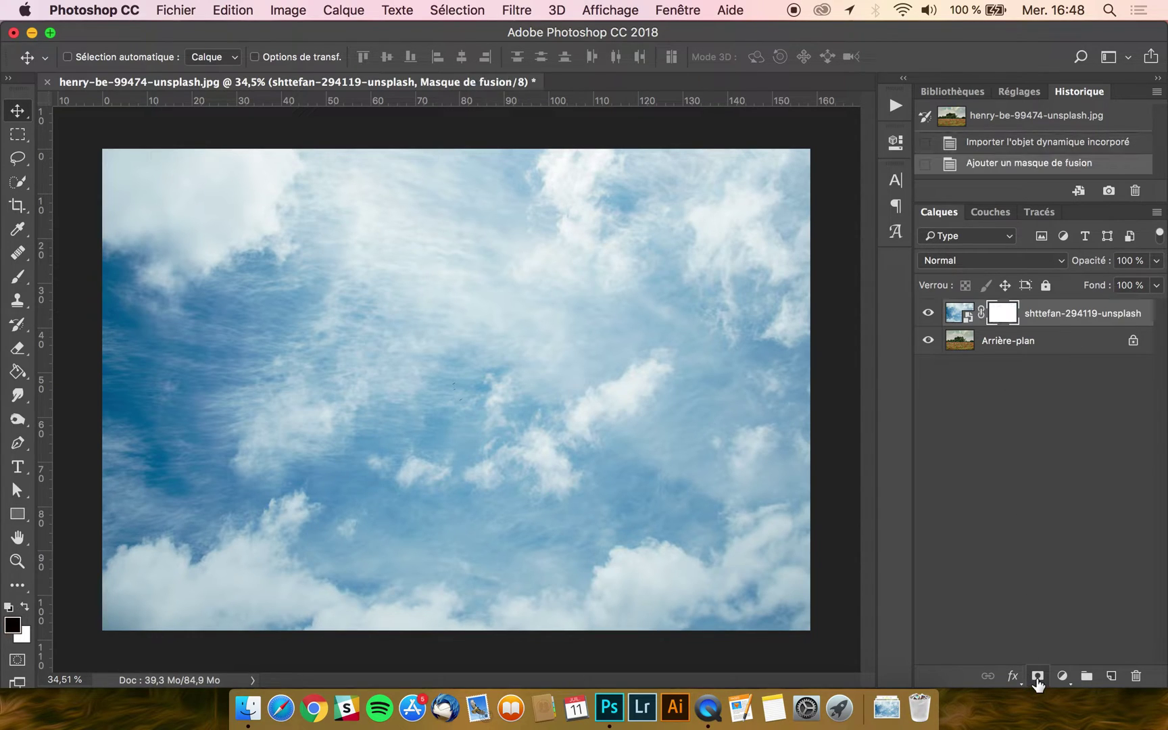
left_click(18, 277)
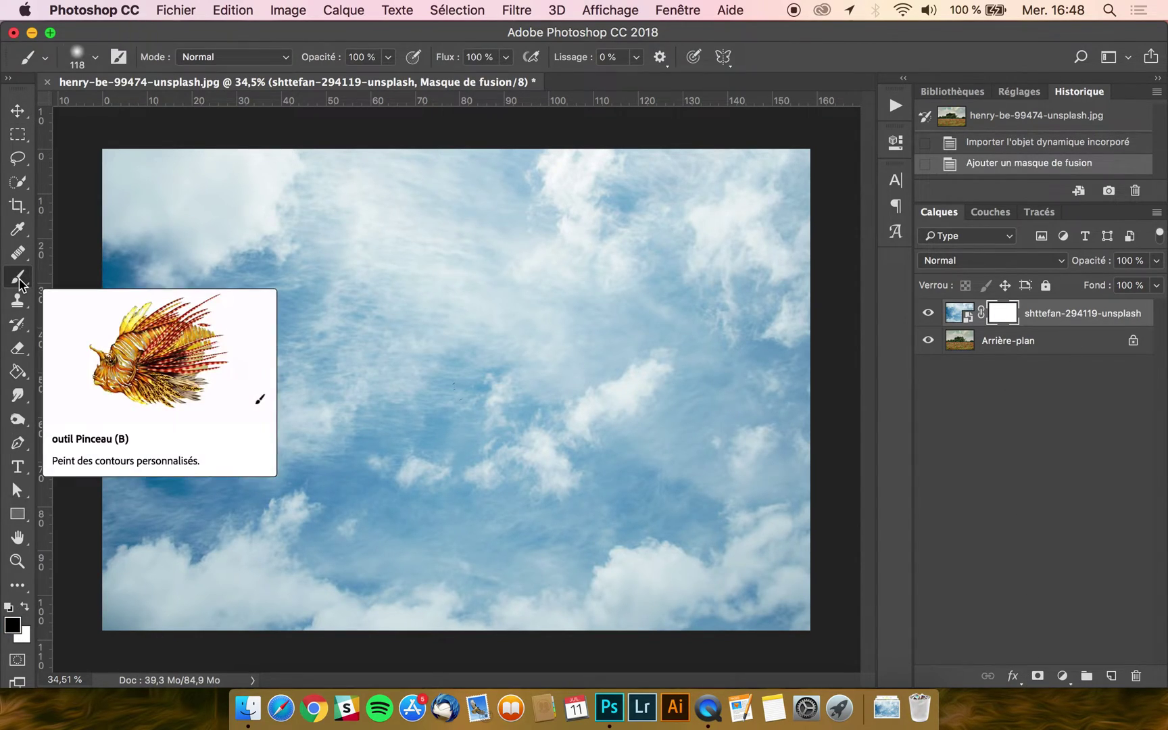
left_click(75, 54)
left_click_drag(105, 158, 49, 159)
left_click(273, 36)
mouse_move(368, 510)
left_mouse_down()
mouse_move(507, 510)
mouse_move(395, 504)
mouse_move(512, 500)
left_mouse_up()
mouse_move(782, 573)
left_mouse_down()
mouse_move(727, 639)
mouse_move(156, 600)
mouse_move(136, 561)
mouse_move(838, 535)
mouse_move(136, 541)
mouse_move(136, 514)
mouse_move(476, 536)
mouse_move(832, 466)
mouse_move(223, 459)
mouse_move(270, 534)
left_mouse_up()
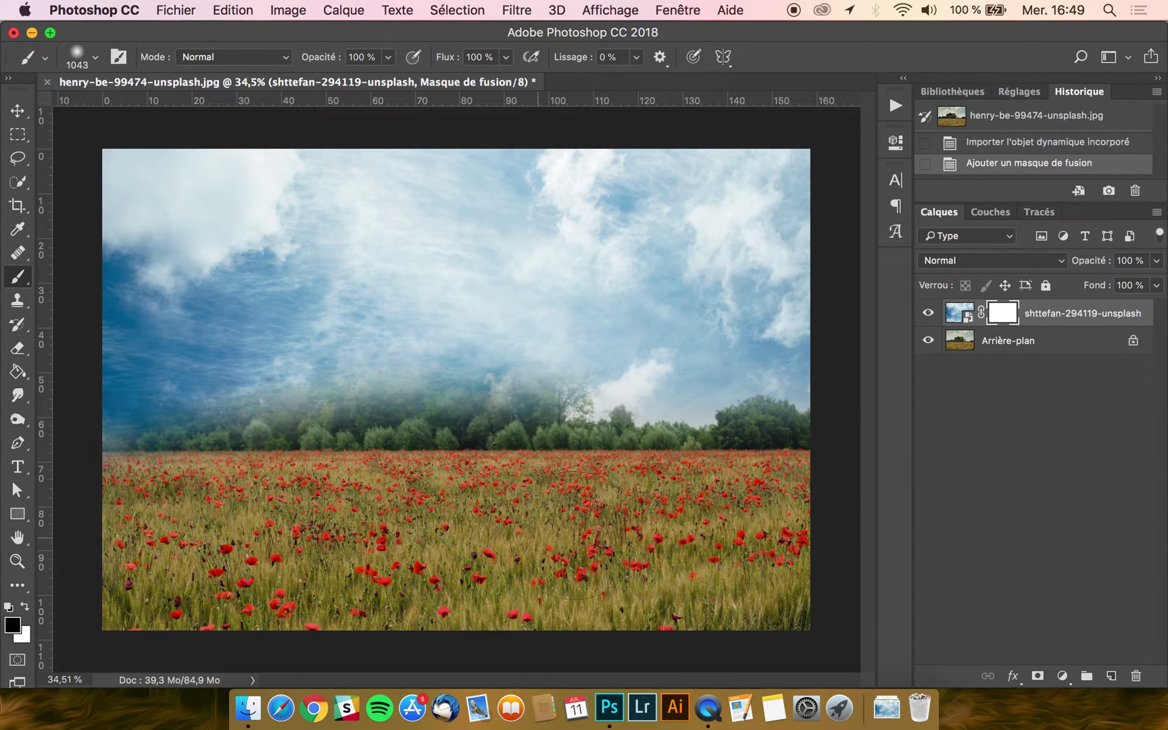
left_click_drag(575, 537, 451, 571)
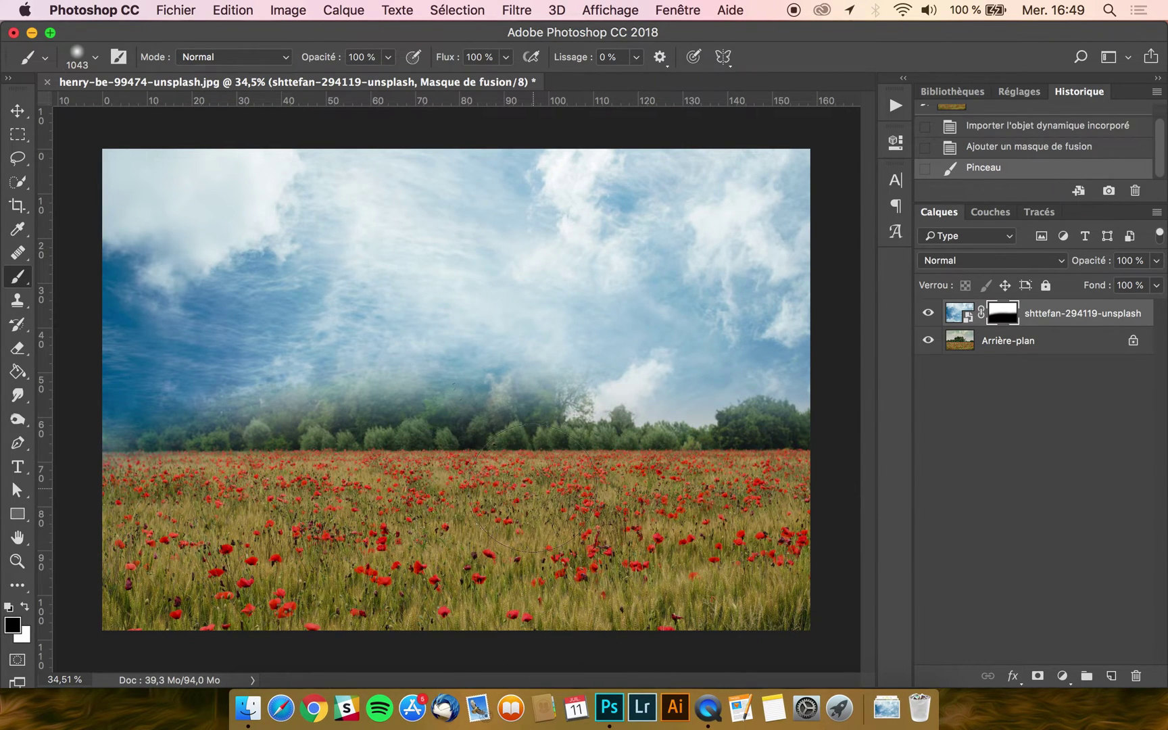
mouse_move(502, 485)
left_mouse_down()
mouse_move(120, 515)
mouse_move(144, 436)
mouse_move(328, 368)
mouse_move(446, 351)
mouse_move(467, 366)
mouse_move(412, 375)
mouse_move(389, 365)
mouse_move(537, 355)
mouse_move(568, 378)
mouse_move(743, 406)
mouse_move(822, 440)
mouse_move(811, 417)
mouse_move(749, 423)
left_mouse_up()
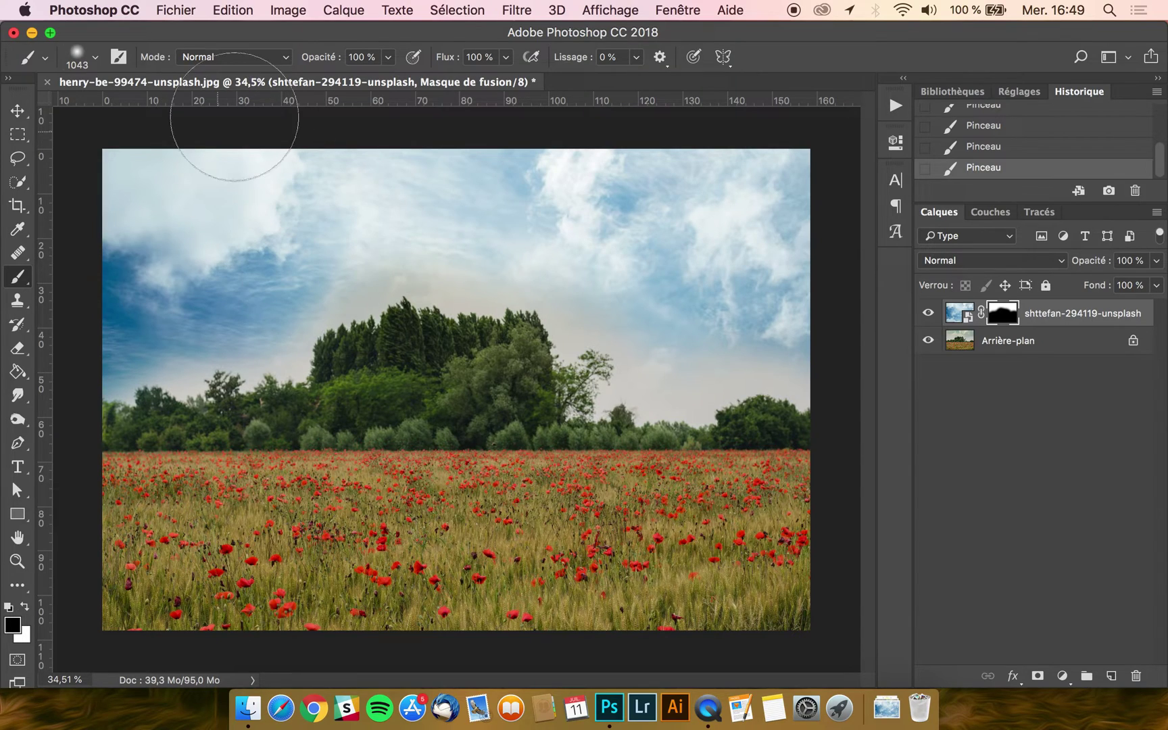
Step: Paint white on the sky layer's mask with a 354 px Brush at 37% opacity to bring back the sky between the large and right-hand trees
left_click(382, 59)
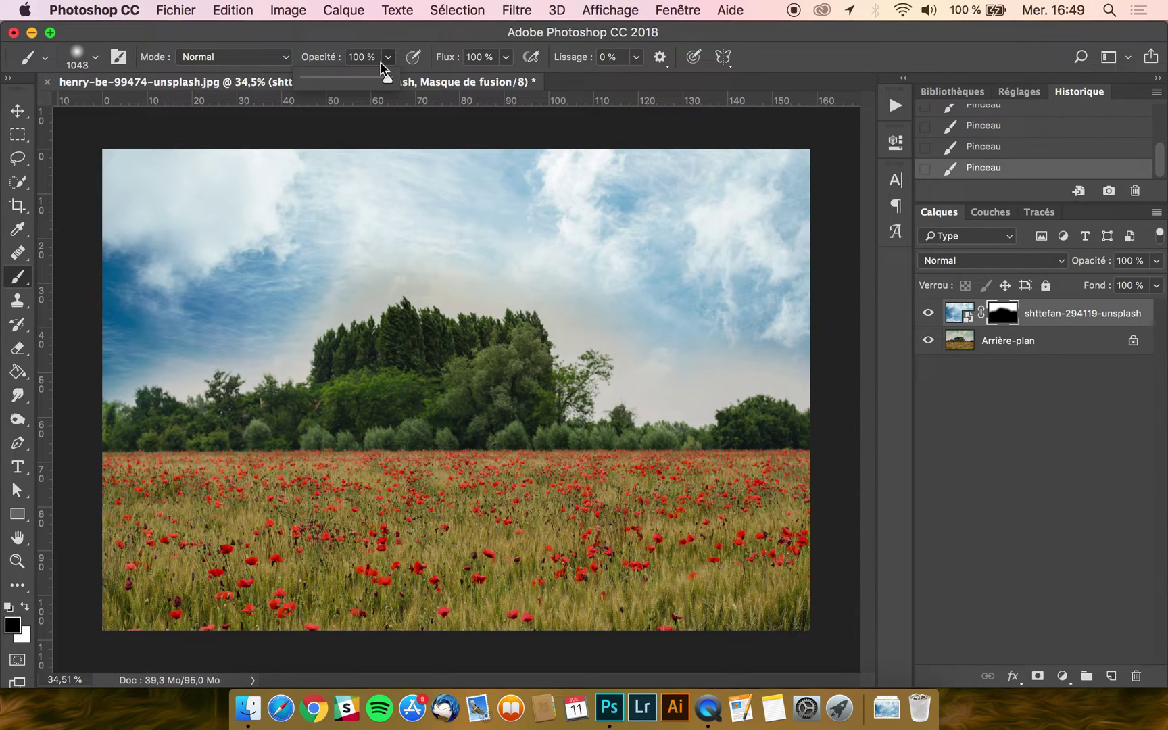
left_click(338, 37)
left_click(88, 71)
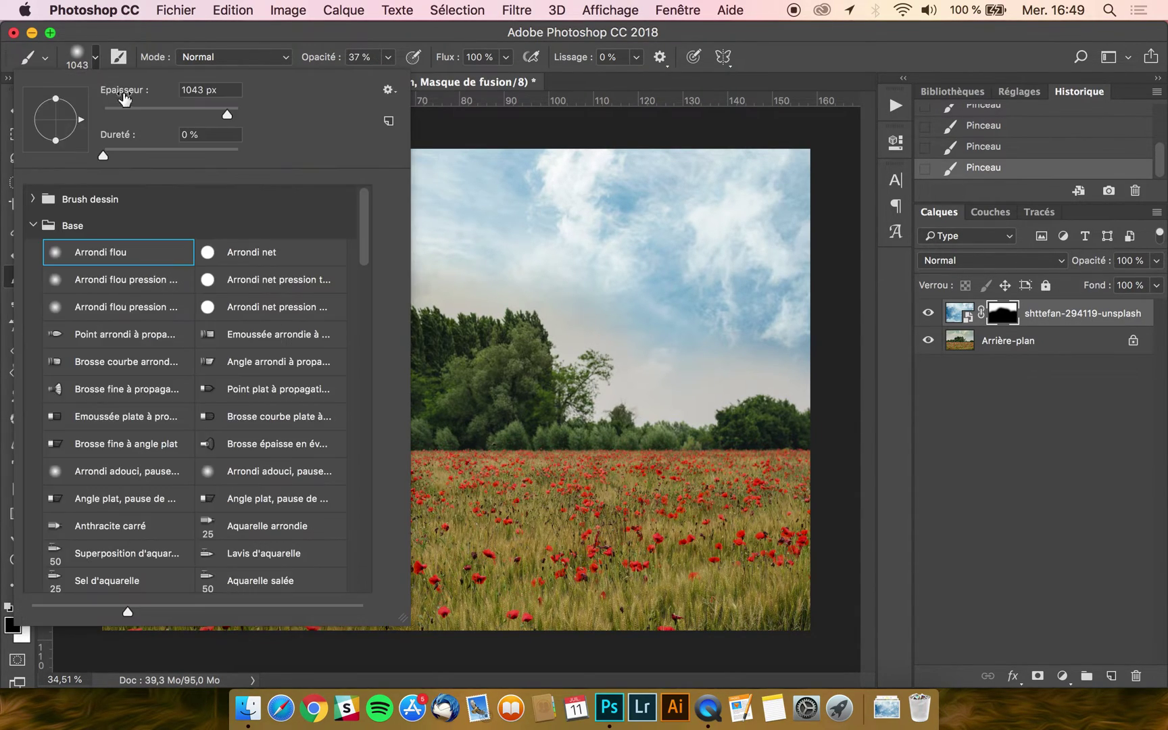
left_click(423, 128)
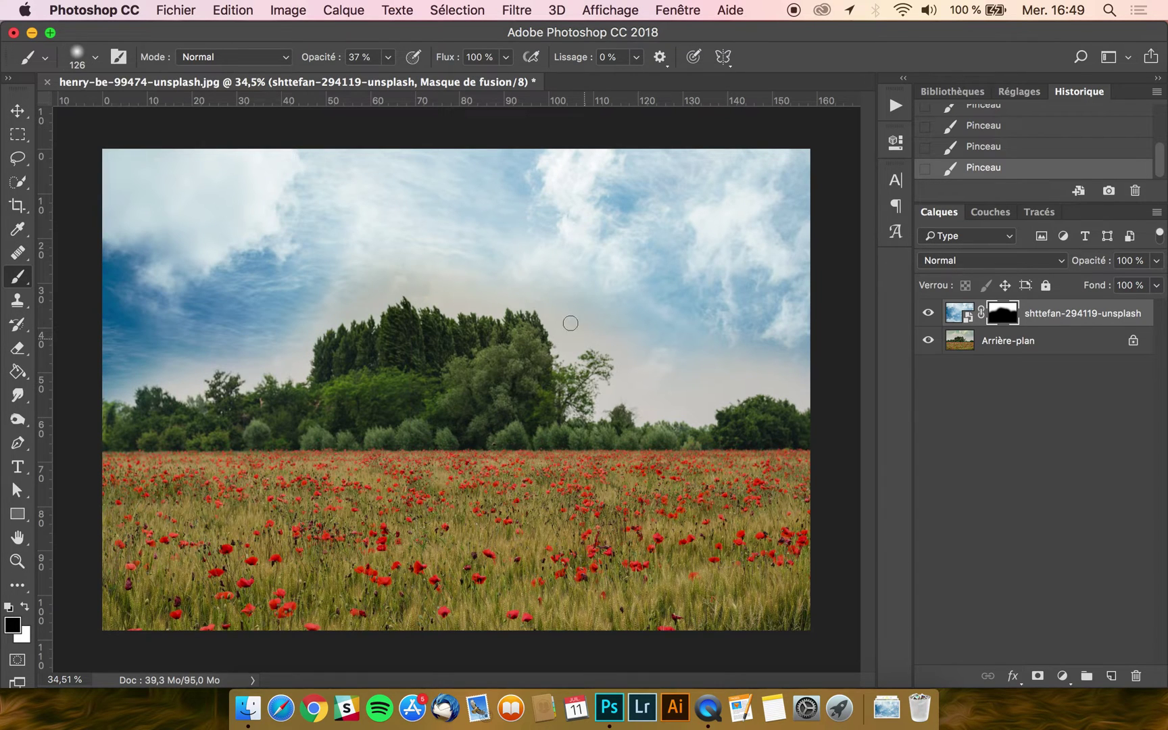
scroll(580, 335, "up", 3)
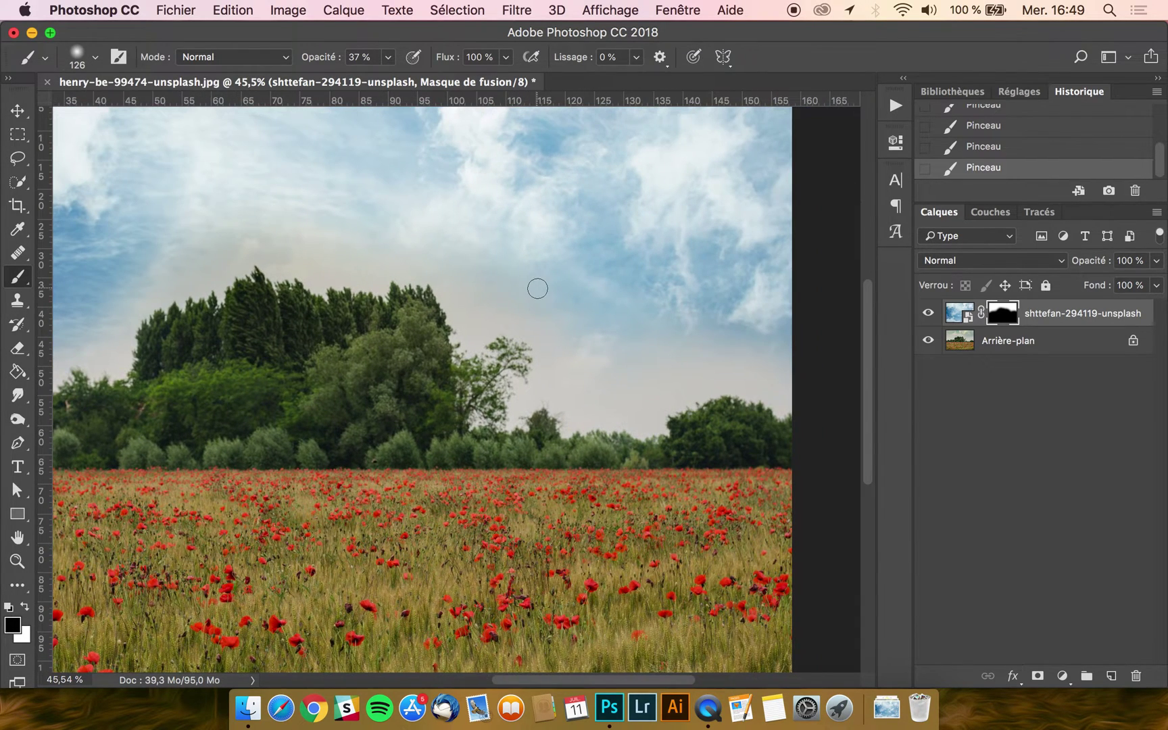
left_click(553, 310, "ctrl+alt")
left_click_drag(553, 311, 601, 308)
left_click(24, 609)
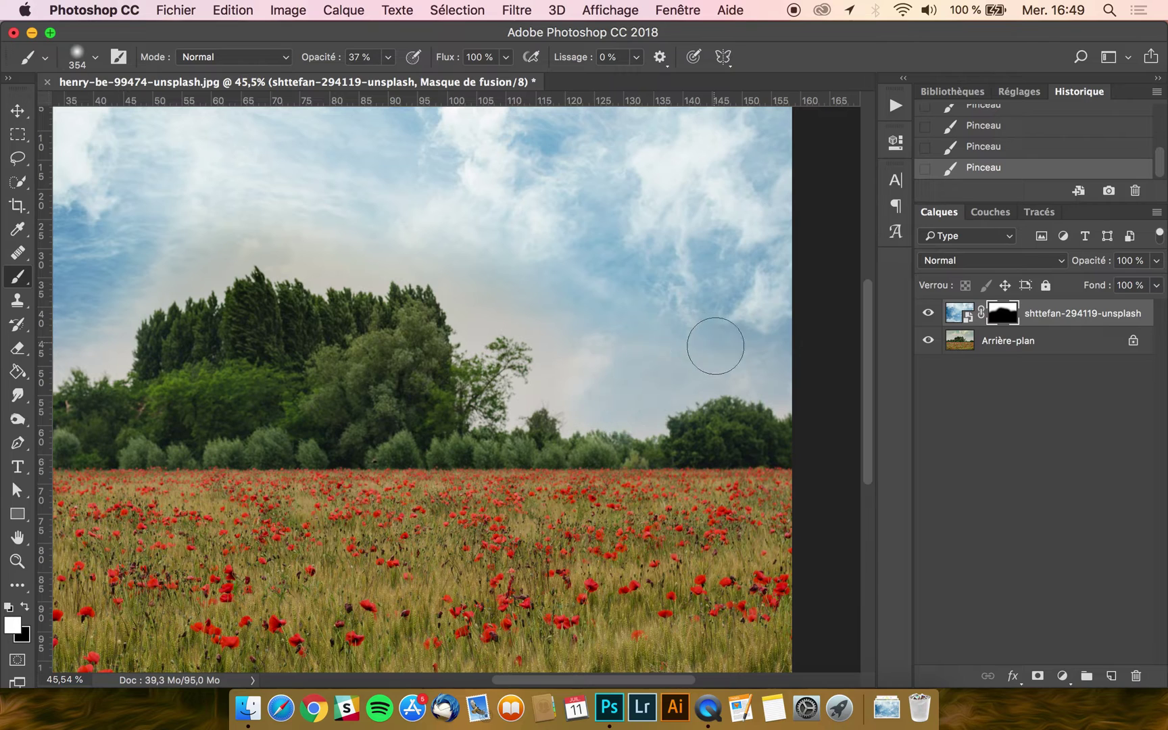
mouse_move(557, 332)
left_mouse_down()
mouse_move(508, 300)
mouse_move(474, 307)
mouse_move(438, 256)
mouse_move(295, 256)
mouse_move(263, 240)
mouse_move(156, 271)
mouse_move(336, 270)
left_mouse_up()
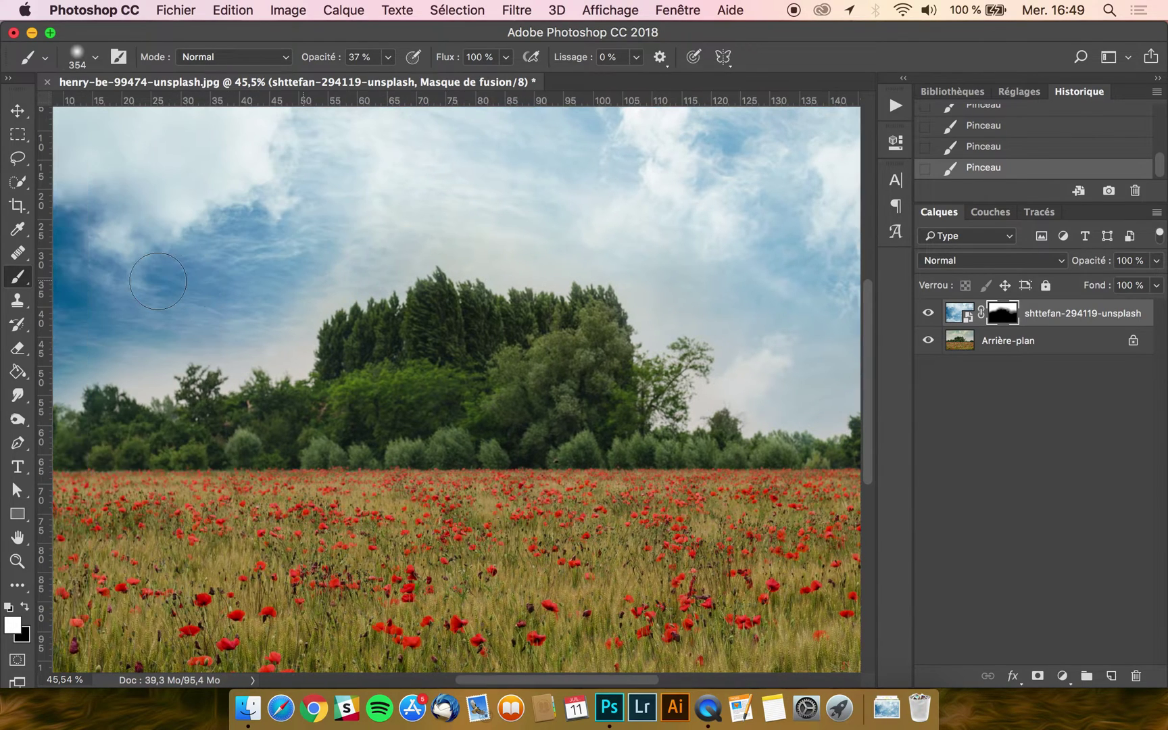
Step: Paint white on the mask beside and above the large tree clump and across to the right-hand trees, using 37% opacity
mouse_move(307, 321)
left_mouse_down()
mouse_move(283, 360)
mouse_move(193, 354)
mouse_move(148, 379)
mouse_move(100, 363)
mouse_move(53, 385)
mouse_move(105, 353)
mouse_move(154, 373)
mouse_move(169, 354)
mouse_move(208, 347)
mouse_move(236, 364)
mouse_move(281, 341)
mouse_move(293, 349)
mouse_move(277, 360)
mouse_move(336, 288)
mouse_move(404, 270)
mouse_move(425, 248)
mouse_move(599, 258)
mouse_move(510, 228)
mouse_move(428, 219)
mouse_move(448, 206)
left_mouse_up()
scroll(485, 162, "right", 5)
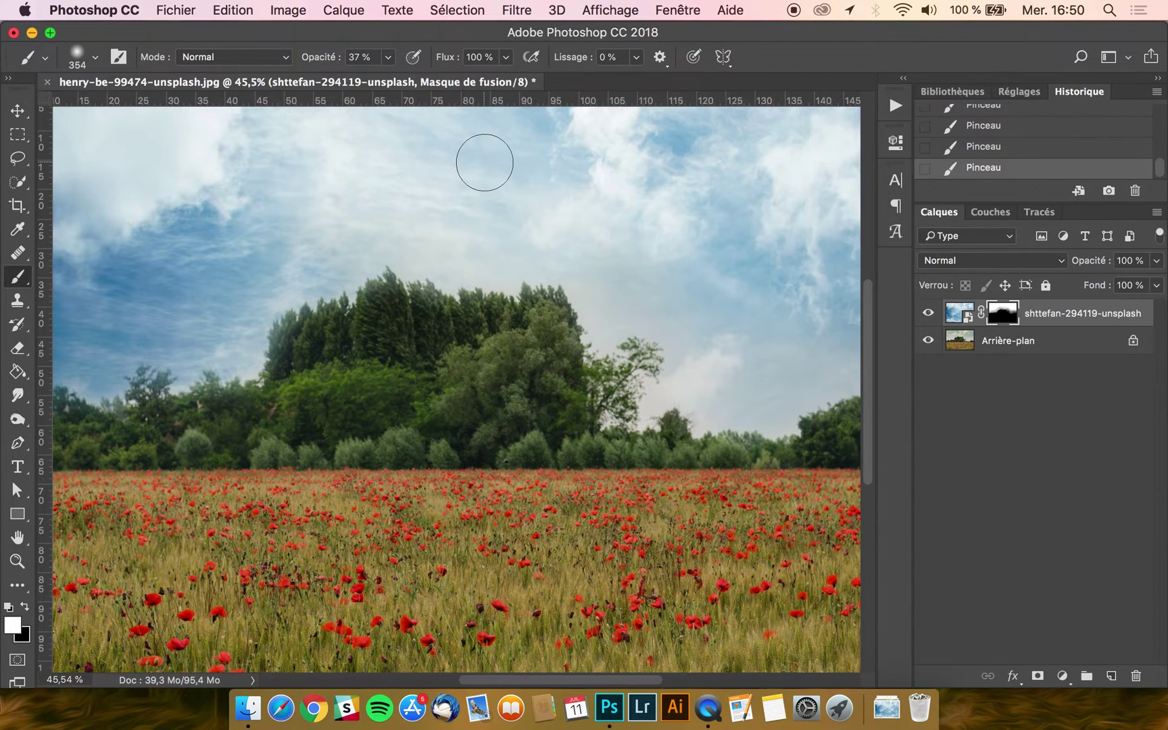
mouse_move(484, 253)
left_mouse_down()
mouse_move(530, 311)
mouse_move(585, 308)
mouse_move(618, 362)
mouse_move(592, 383)
mouse_move(653, 326)
mouse_move(620, 393)
mouse_move(688, 407)
mouse_move(636, 395)
mouse_move(688, 403)
mouse_move(762, 372)
mouse_move(849, 398)
mouse_move(785, 346)
left_mouse_up()
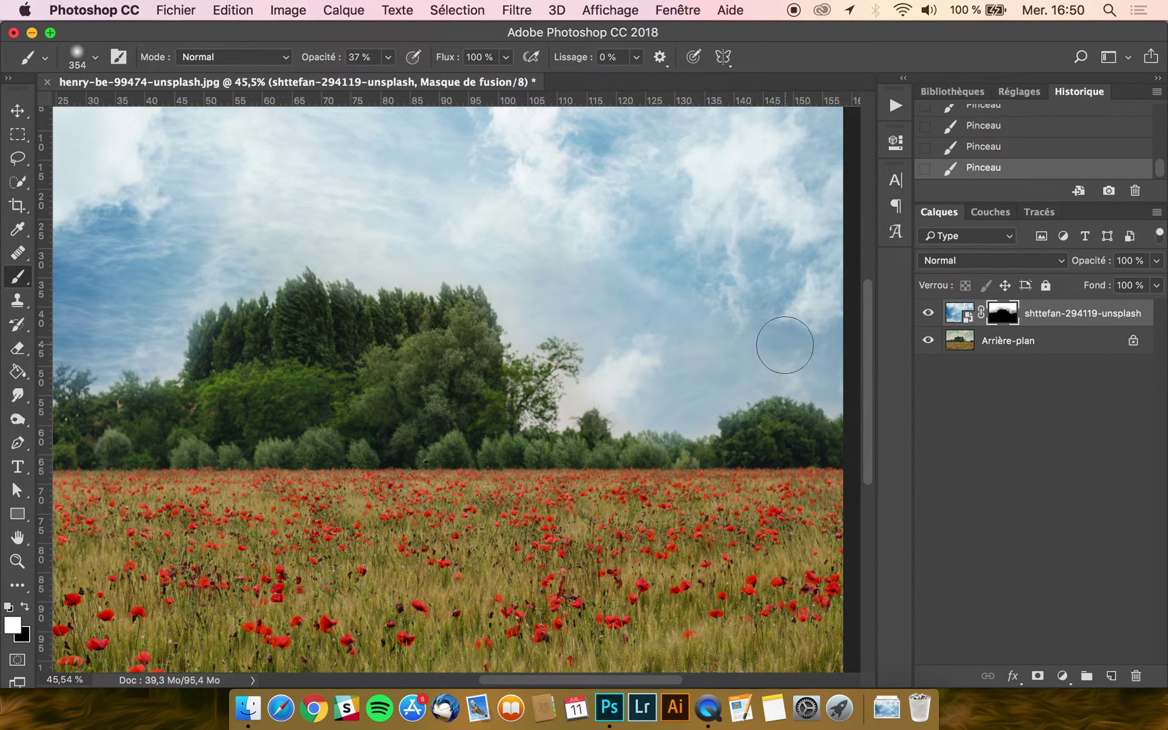
scroll(484, 388, "left", 5)
Step: Paint black on the mask with a 151 px Brush at 79% opacity to clear the haze from the trees near the photo's left edge
left_click(388, 58)
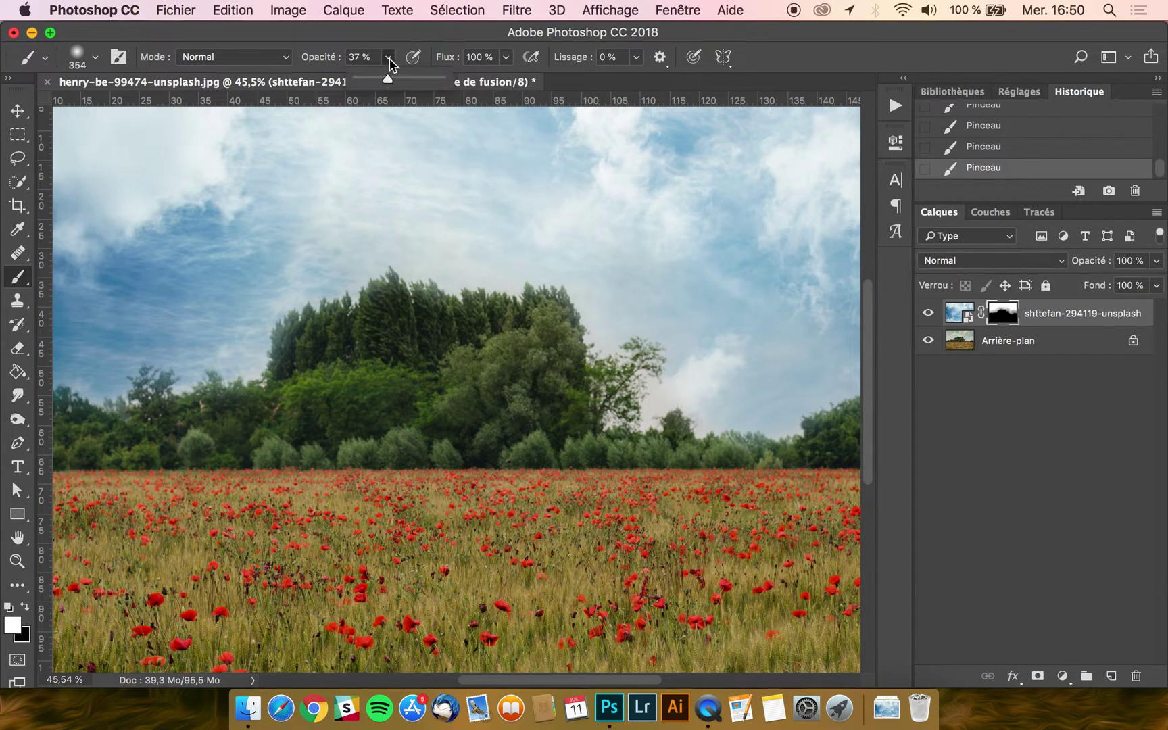
left_click(359, 45)
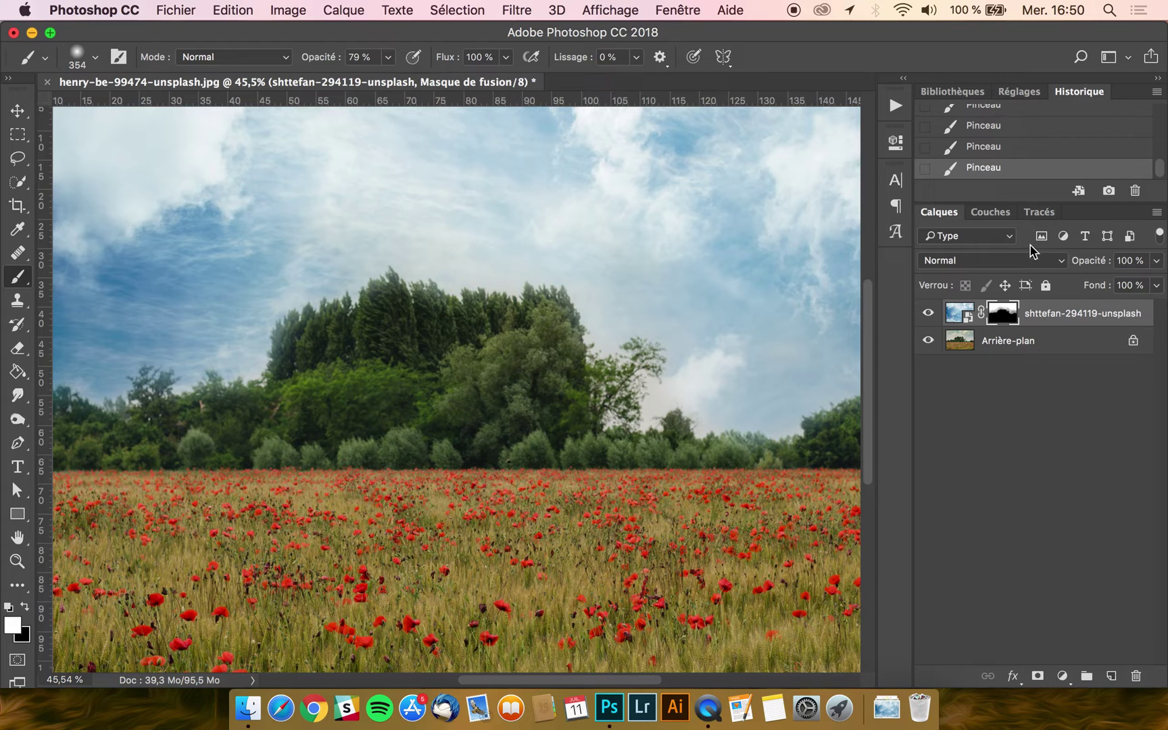
left_click(928, 313)
left_click(24, 608)
scroll(198, 463, "up", 5)
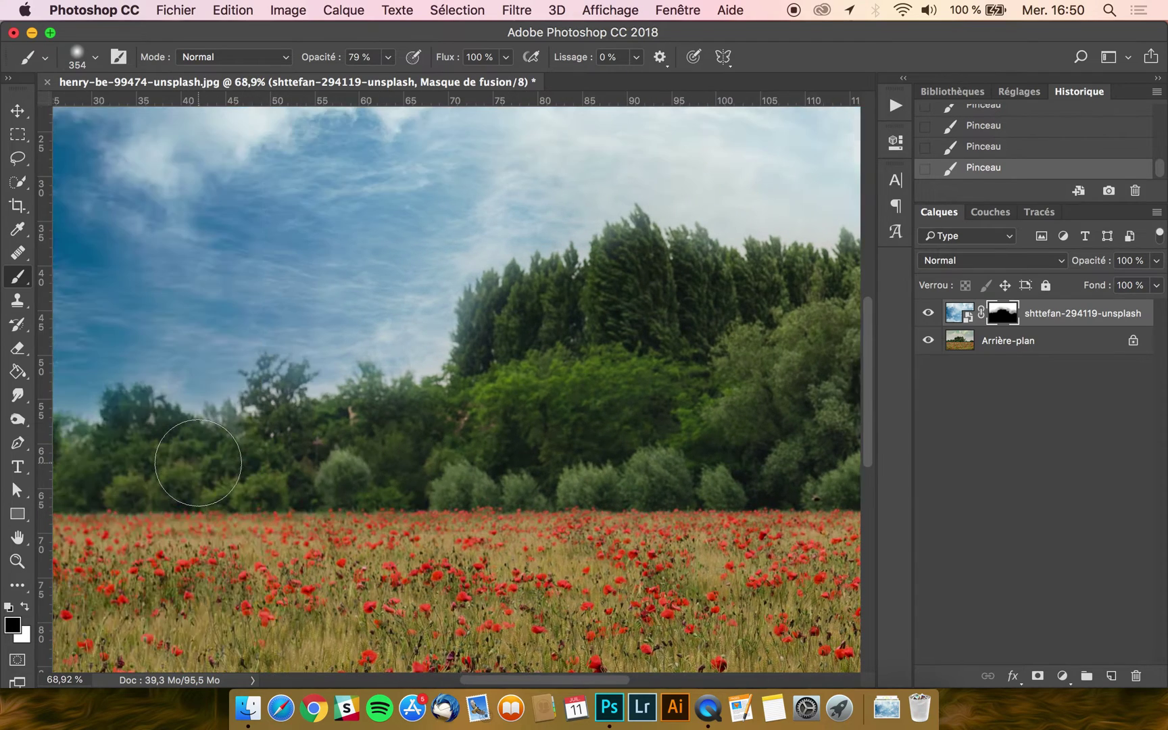
scroll(198, 463, "left", 10)
left_click_drag(484, 459, 412, 462)
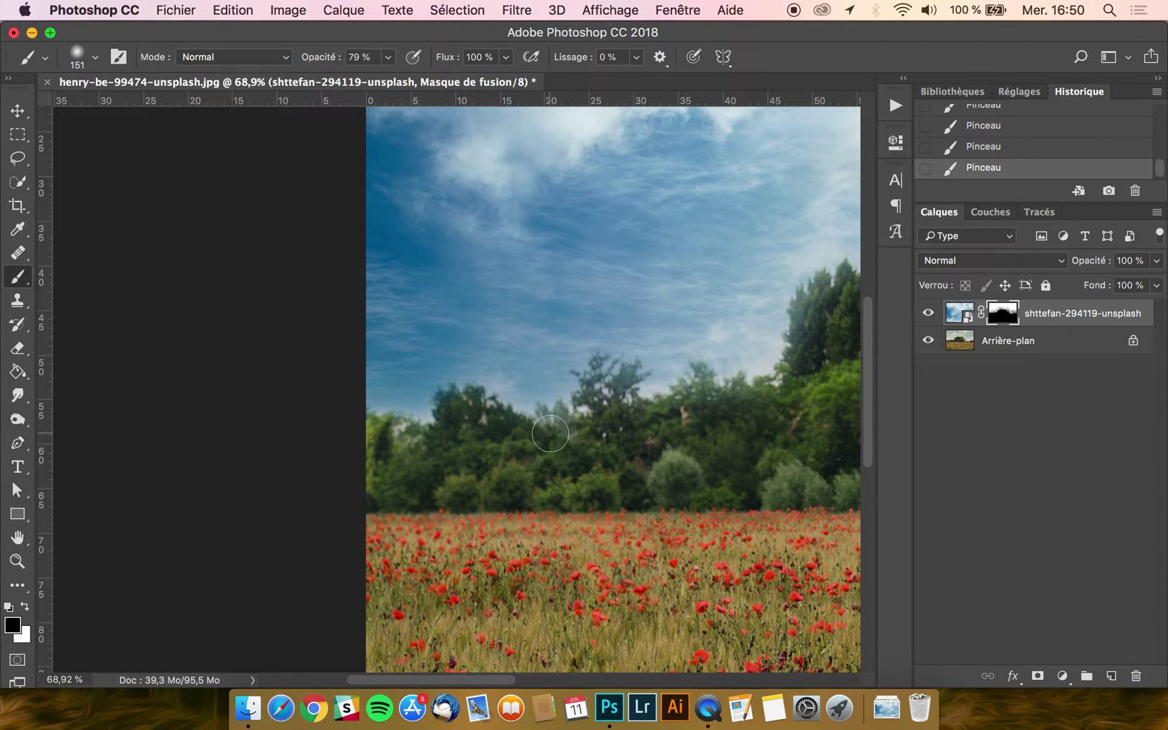
mouse_move(557, 428)
left_mouse_down()
mouse_move(594, 428)
mouse_move(604, 396)
left_mouse_up()
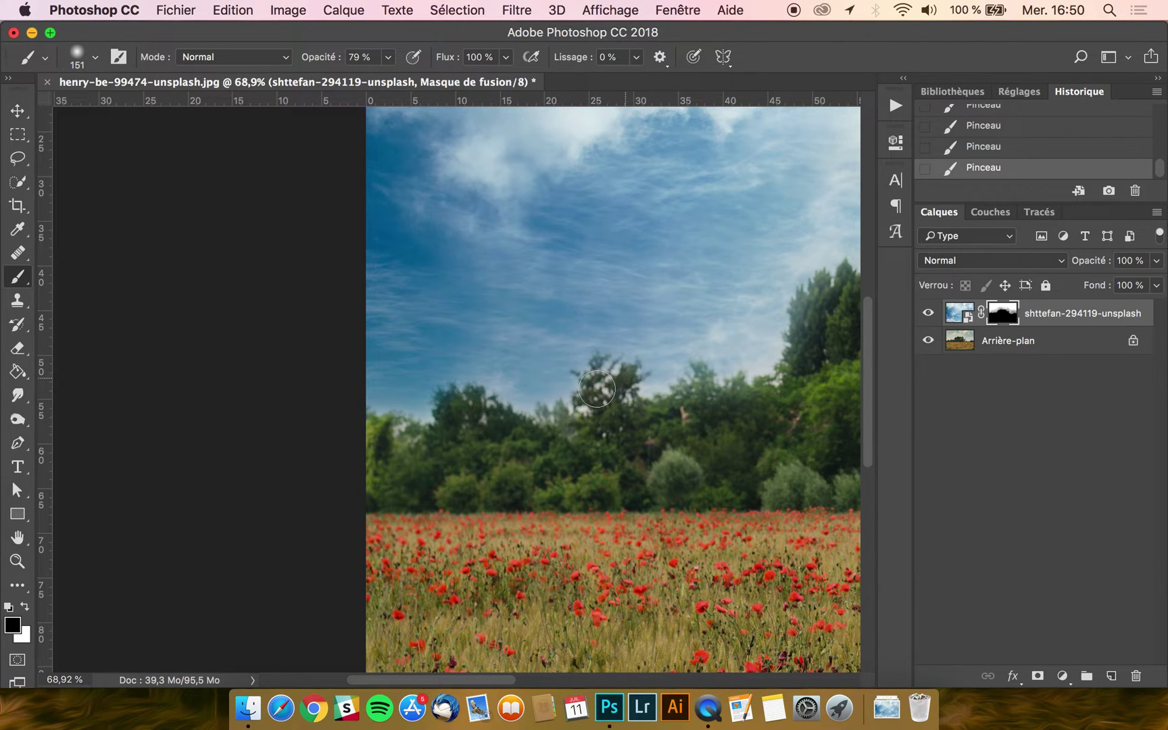
Step: Paint black on the mask with a 226 px Brush over the protruding treetop and the neighbouring trees beside the large clump
scroll(599, 388, "right", 6)
scroll(602, 393, "right", 2)
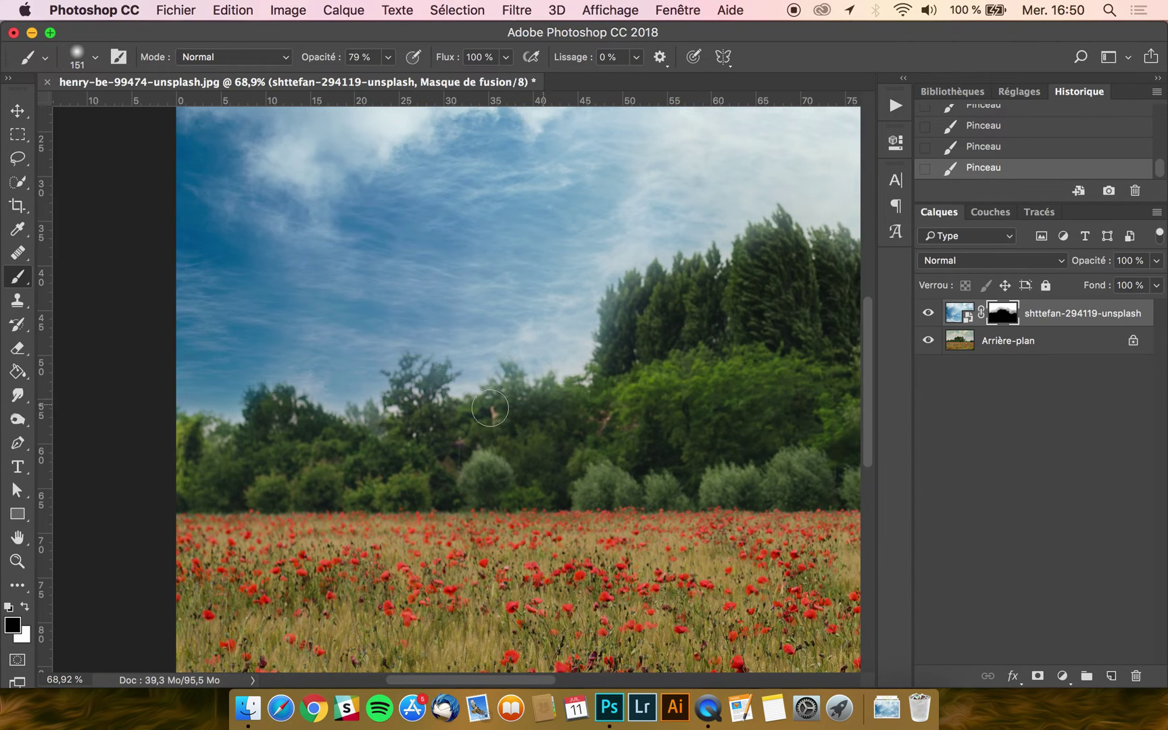
mouse_move(416, 383)
left_mouse_down()
mouse_move(432, 386)
mouse_move(409, 417)
mouse_move(446, 417)
left_mouse_up()
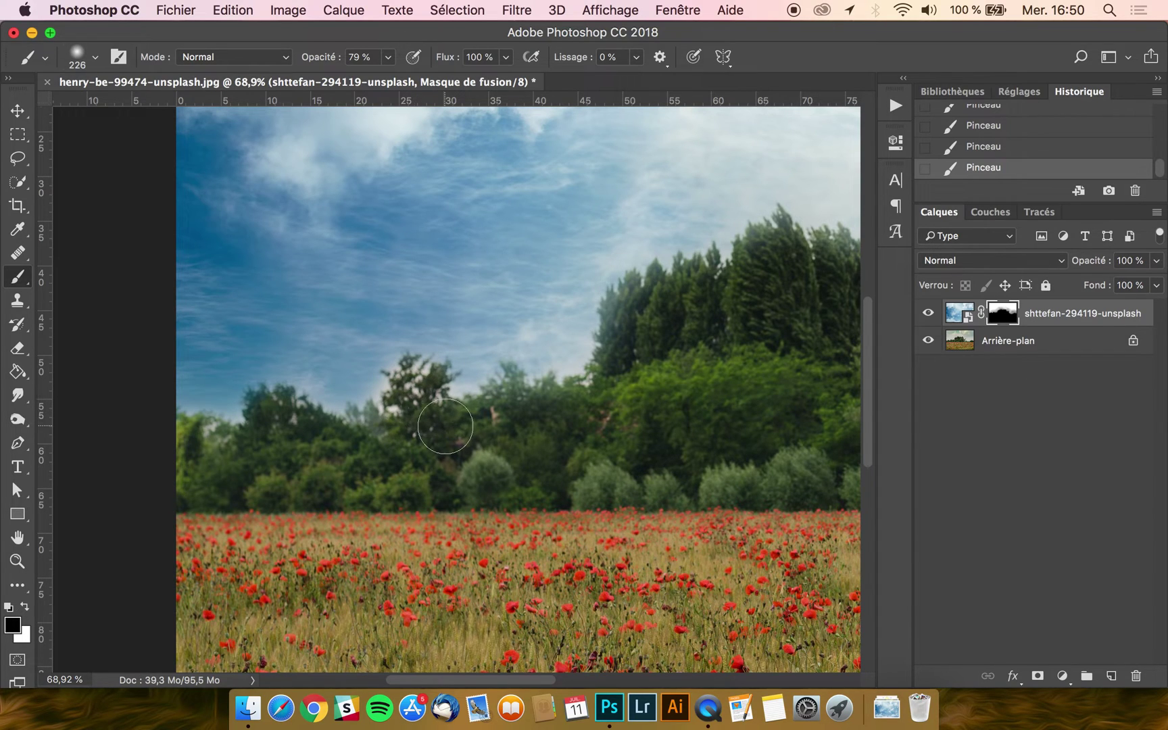
mouse_move(445, 426)
left_mouse_down()
mouse_move(426, 419)
mouse_move(543, 411)
mouse_move(538, 391)
left_mouse_up()
Step: Try painting white on the mask around the protruding treetop at 79% opacity, and undo the stroke
key("x")
mouse_move(417, 379)
left_mouse_down()
mouse_move(367, 367)
mouse_move(389, 355)
mouse_move(368, 364)
mouse_move(451, 355)
left_mouse_up()
key("super+z")
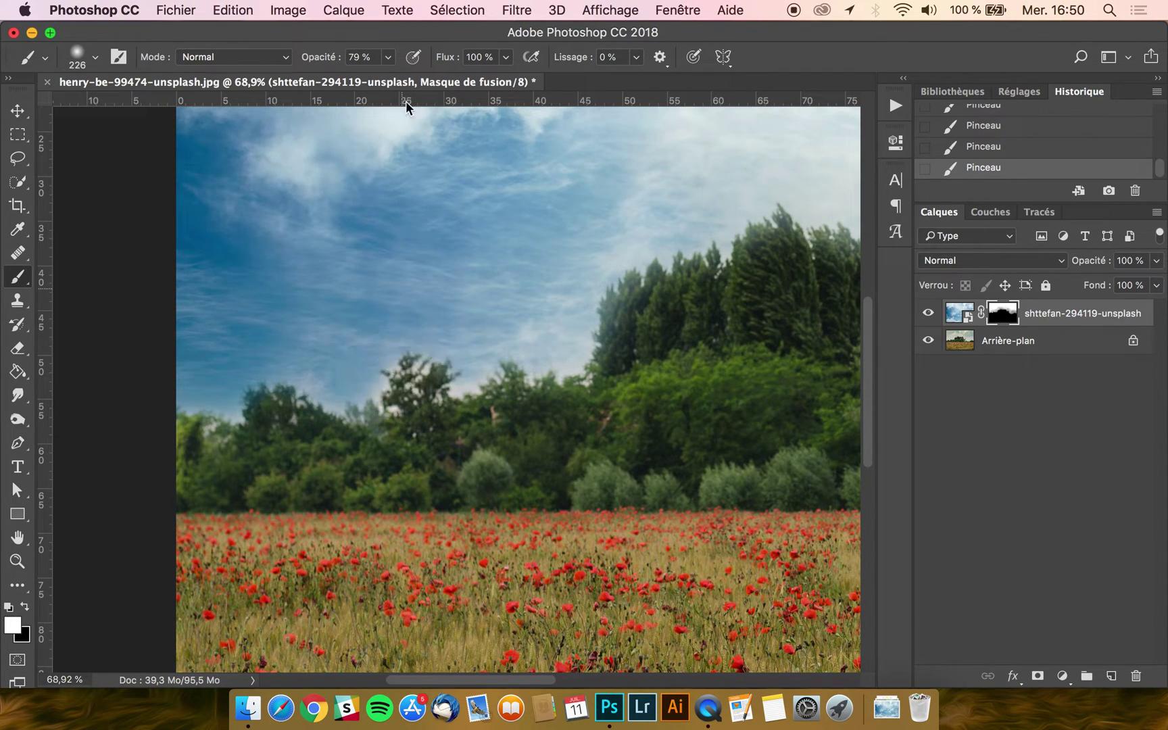
Step: Paint white on the mask with a 300 px Brush at 39% opacity to soften the sky around the protruding treetop
left_click(388, 57)
mouse_move(367, 344)
left_mouse_down()
mouse_move(383, 343)
mouse_move(381, 355)
left_mouse_up()
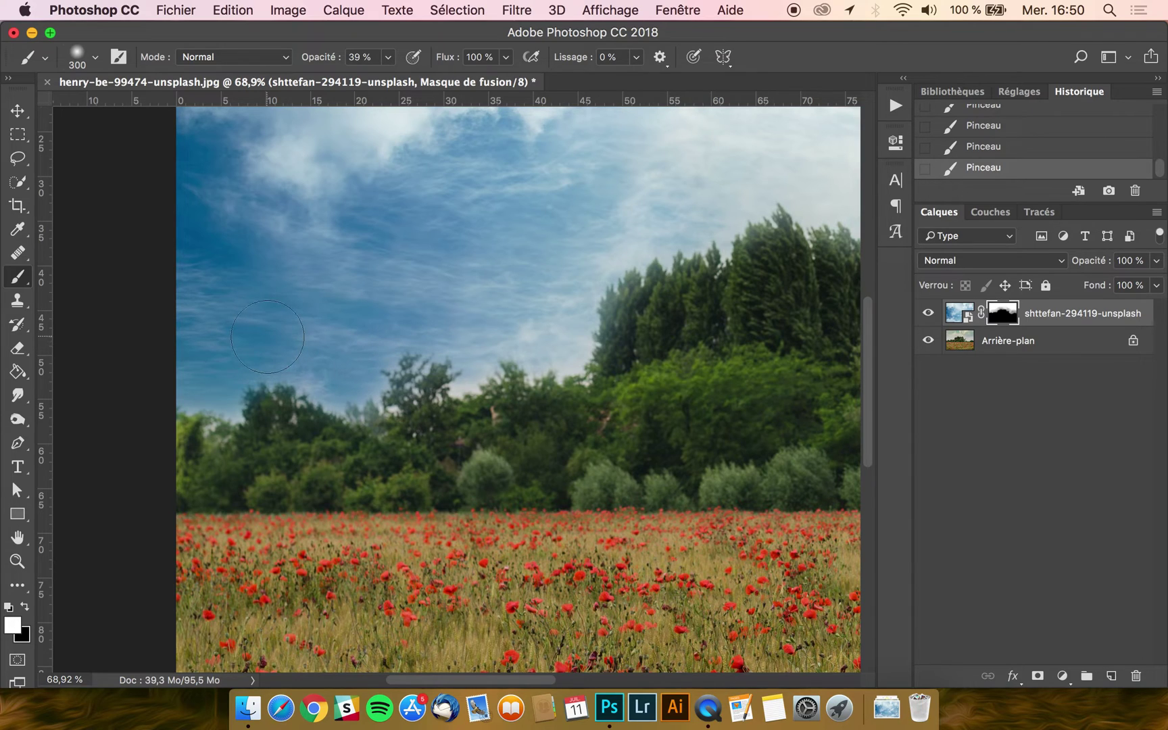
key("x")
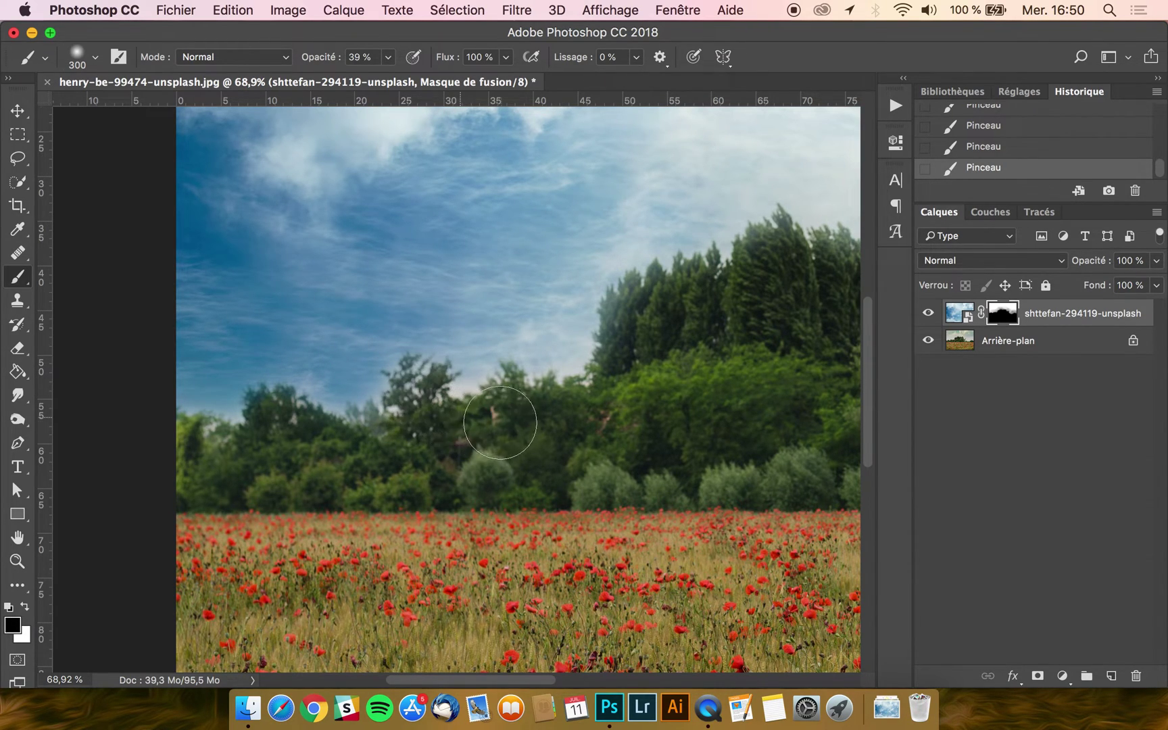
Step: Try a white 157 px Brush stroke on the mask at the large tree clump's left edge, undo it and return to black
mouse_move(665, 316)
left_mouse_down()
mouse_move(626, 323)
mouse_move(618, 308)
mouse_move(619, 331)
mouse_move(635, 326)
left_mouse_up()
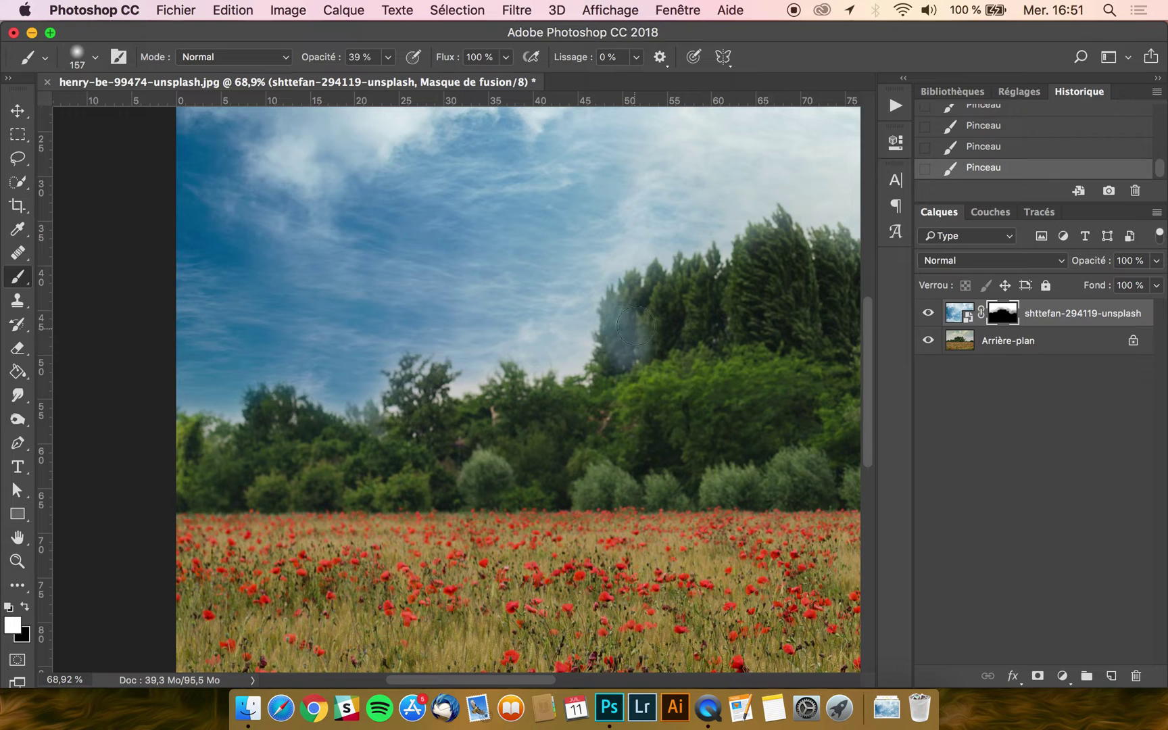
key("super+z")
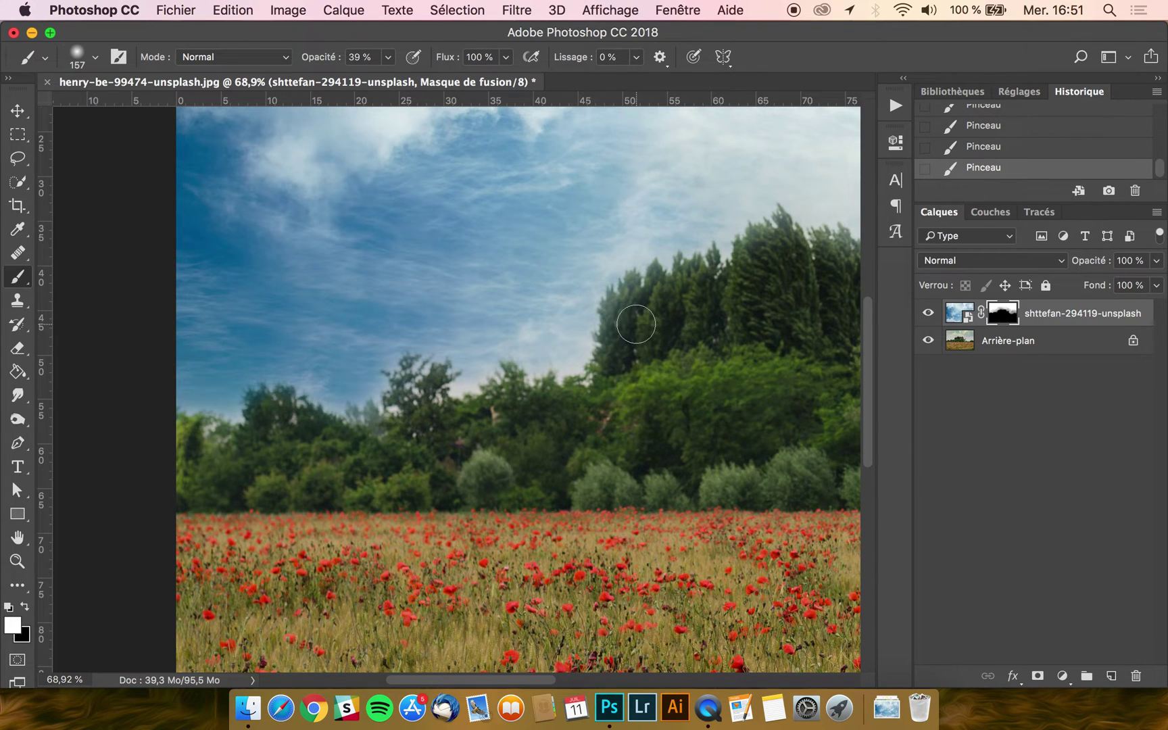
key("x")
Step: Paint black on the mask with the 157 px Brush at 39% opacity along the tree line, from the large clump to the photo's right edge
scroll(634, 321, "right", 5)
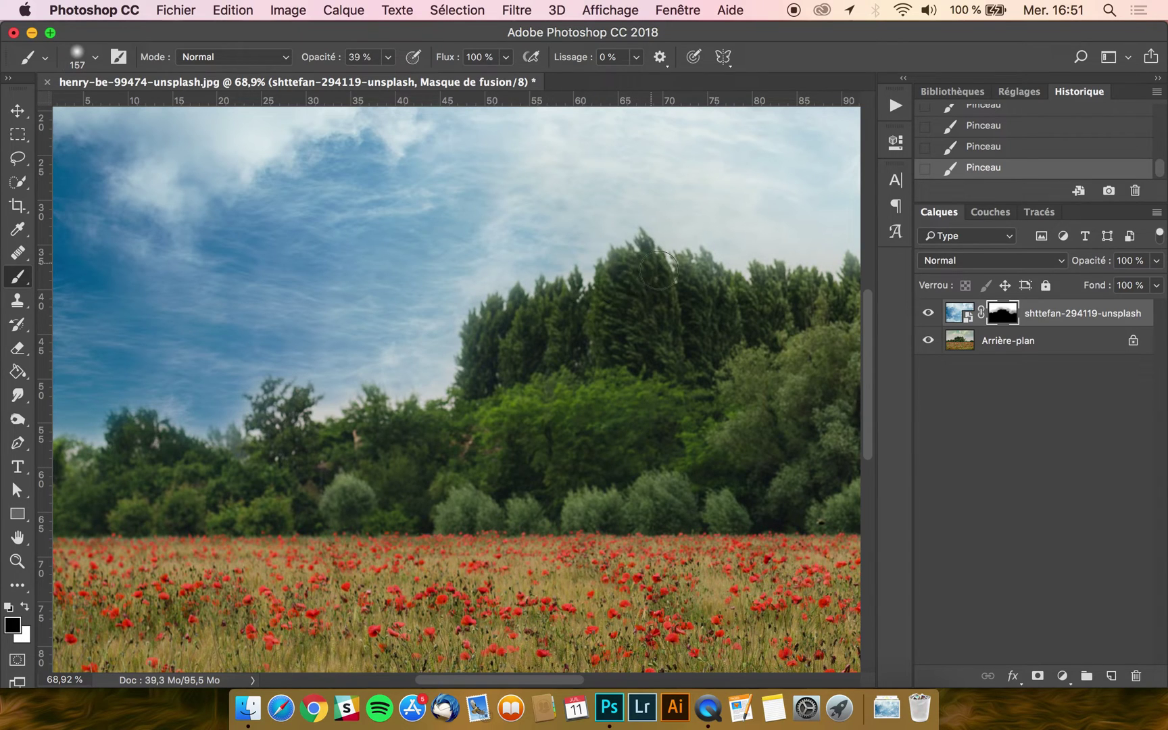
scroll(737, 280, "right", 5)
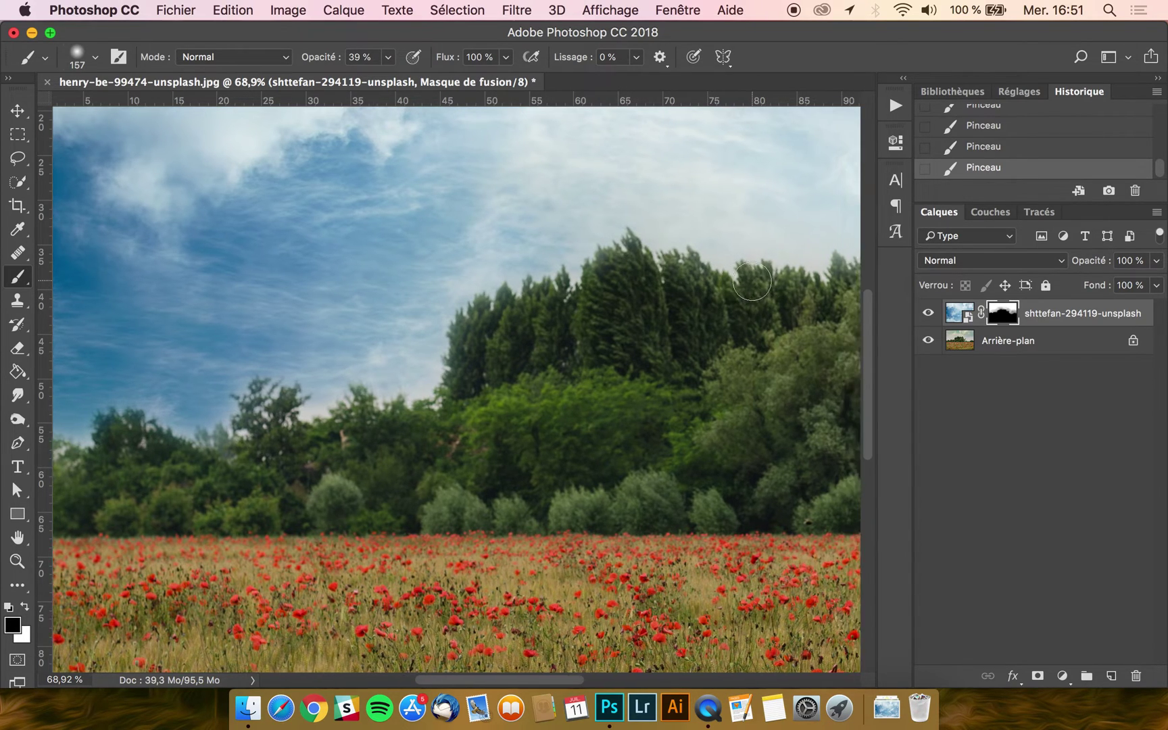
scroll(752, 280, "right", 5)
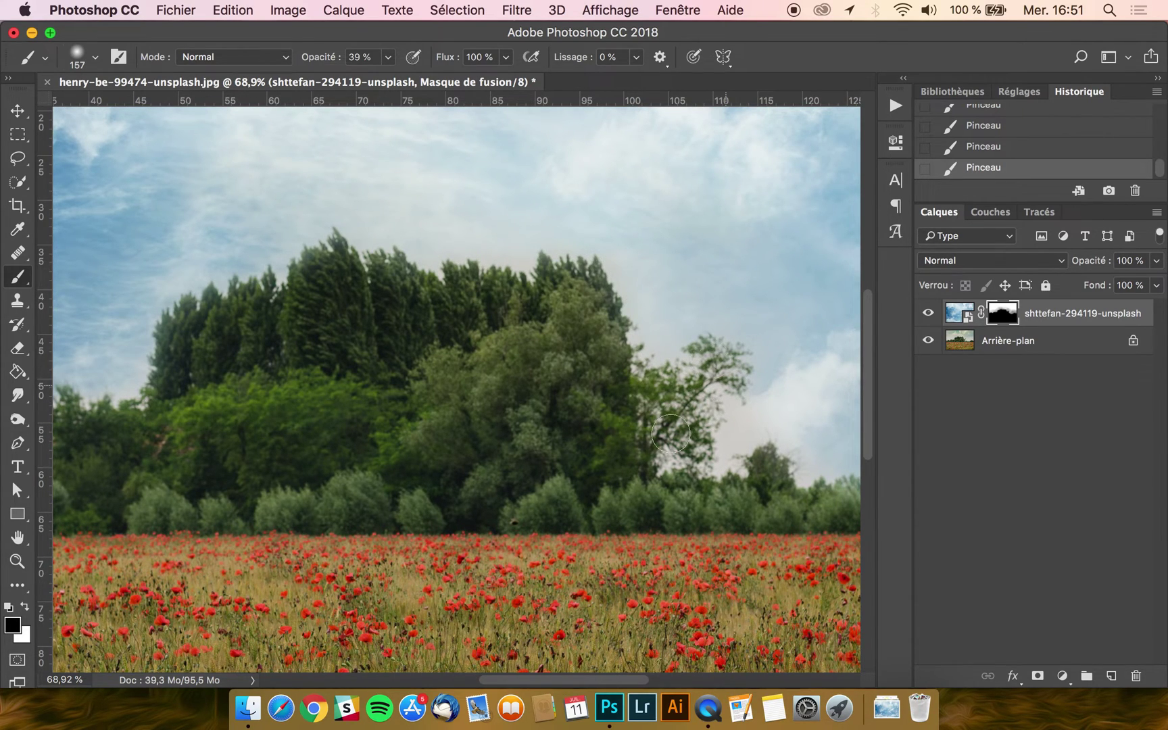
scroll(655, 496, "right", 6)
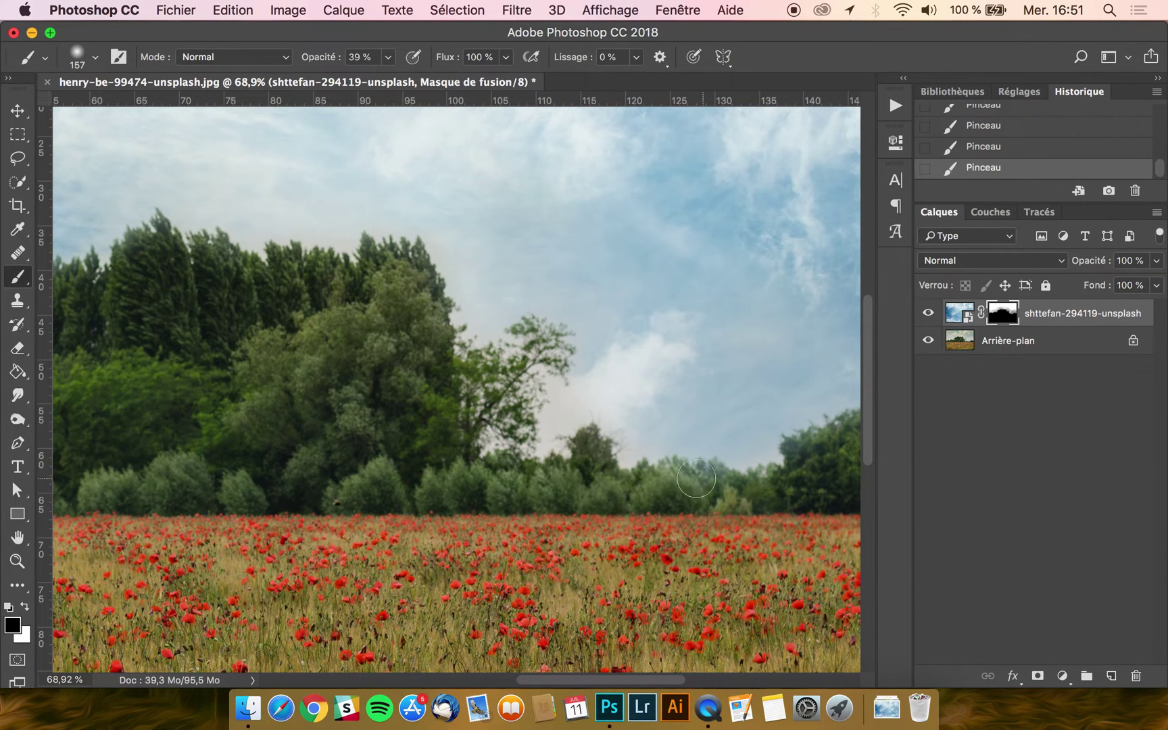
scroll(759, 484, "right", 6)
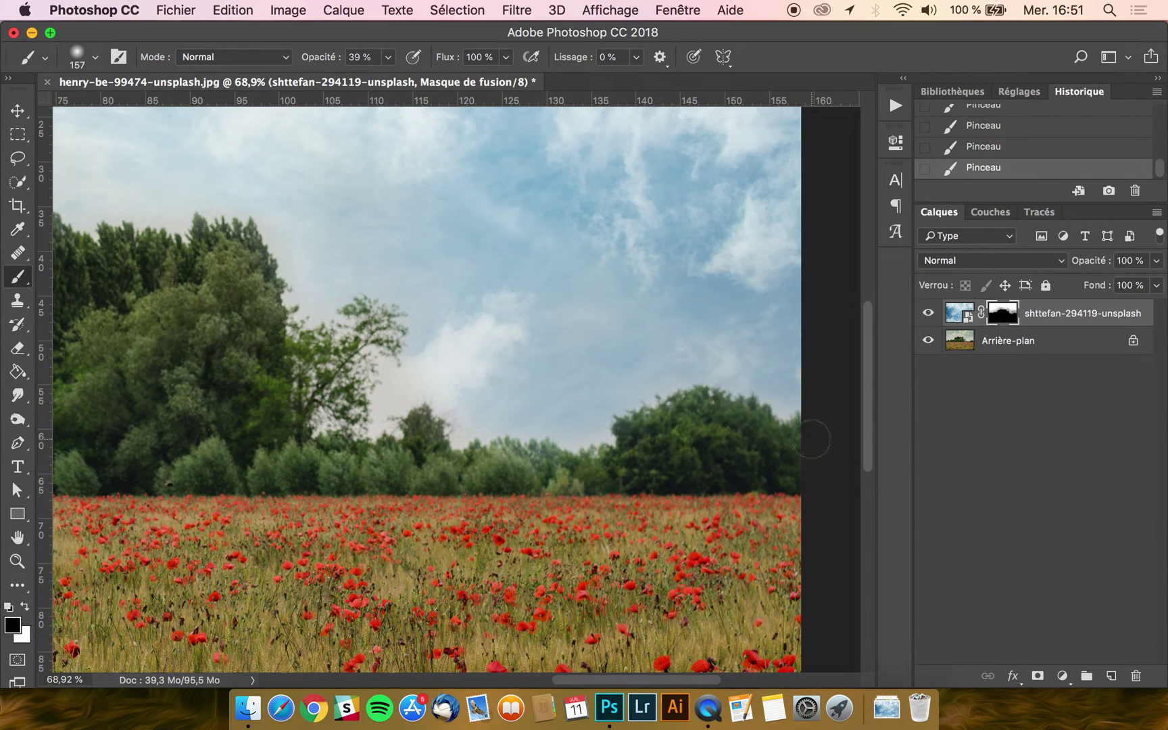
Step: Hide and show the sky layer repeatedly to compare the whole photo with and without the new sky
scroll(739, 459, "down", 8)
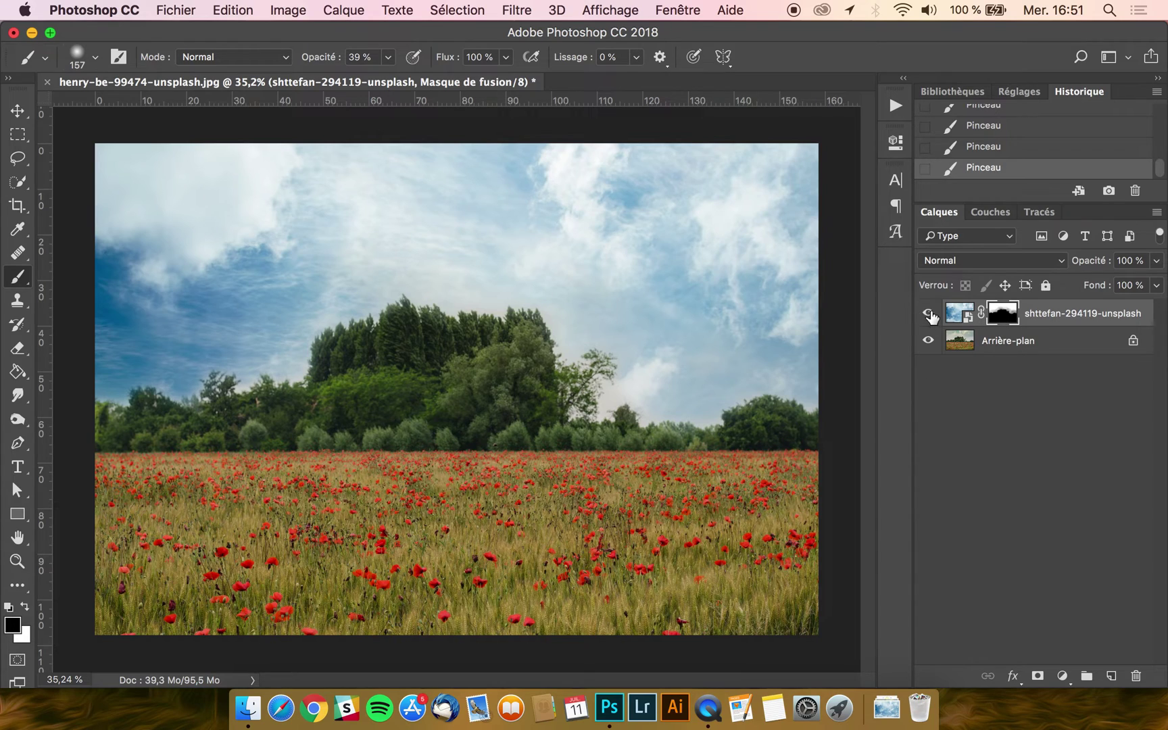
left_click(929, 313)
left_click(929, 314)
left_click(930, 313)
left_click(930, 314)
left_click(928, 312)
left_click(928, 312)
Step: Try the blend modes Incrustation, Lumière tamisée and Lumière crue on the sky layer, and return it to Normal
left_click(958, 313)
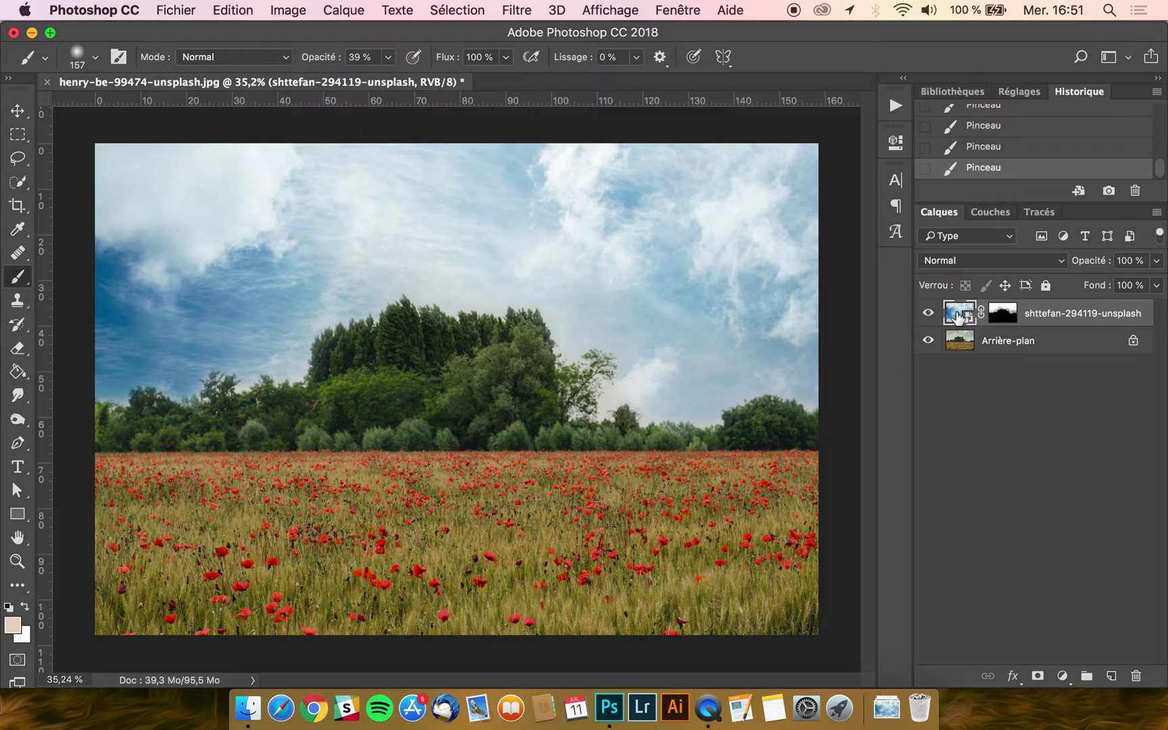
left_click(964, 261)
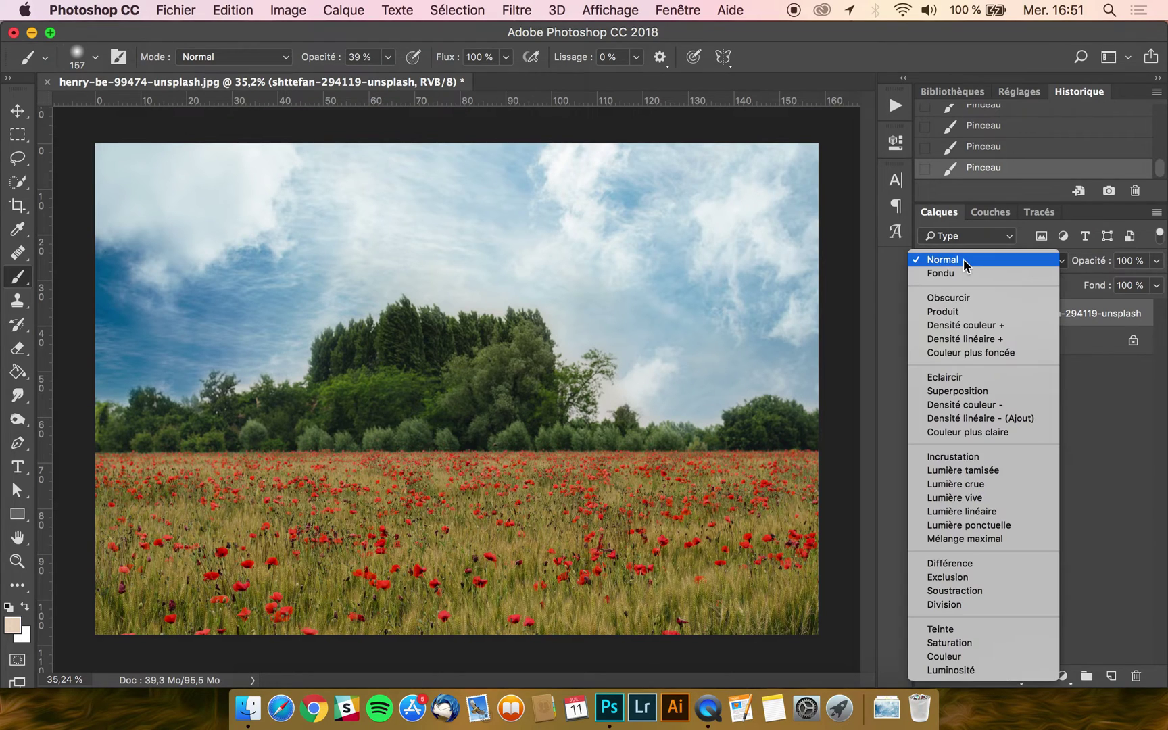
left_click(967, 457)
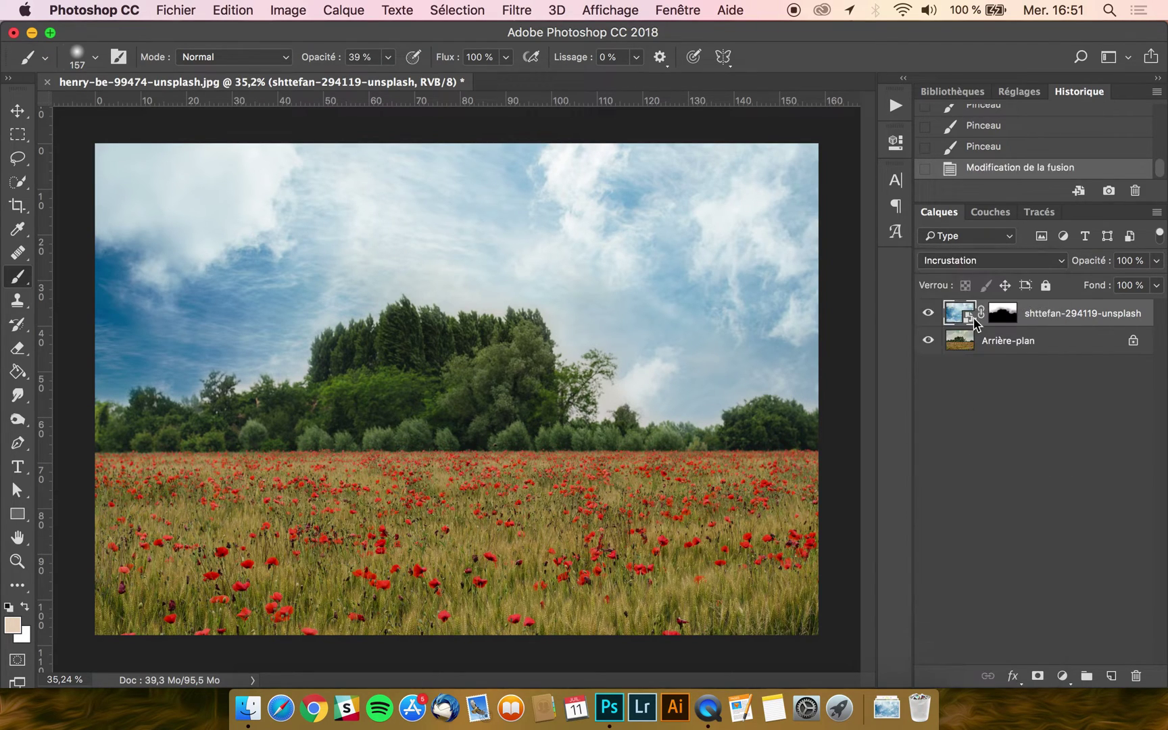
left_click(968, 261)
left_click(968, 274)
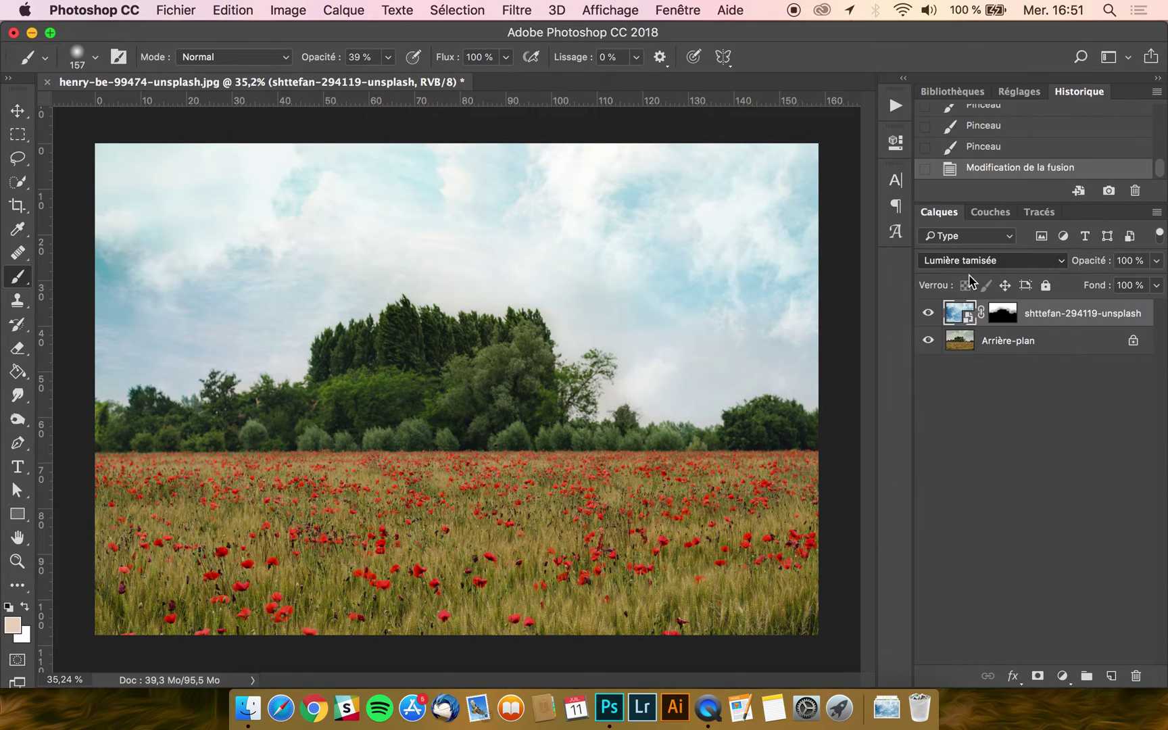
left_click(949, 261)
left_click(953, 272)
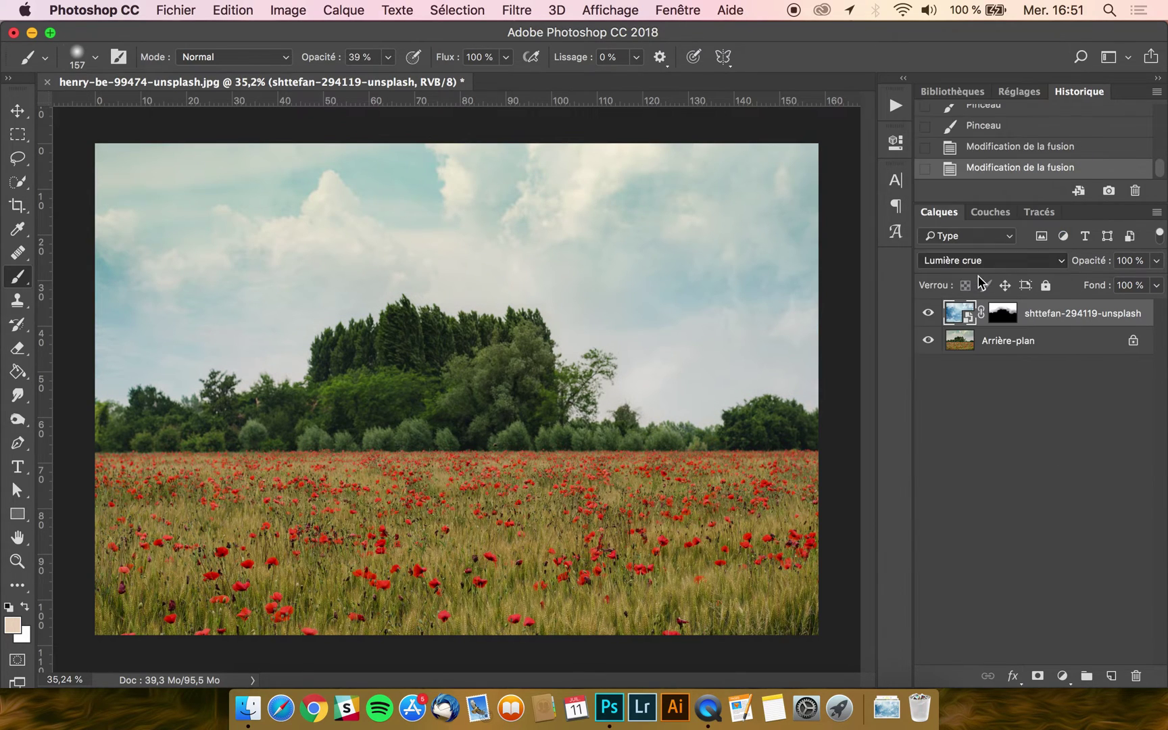
left_click(967, 260)
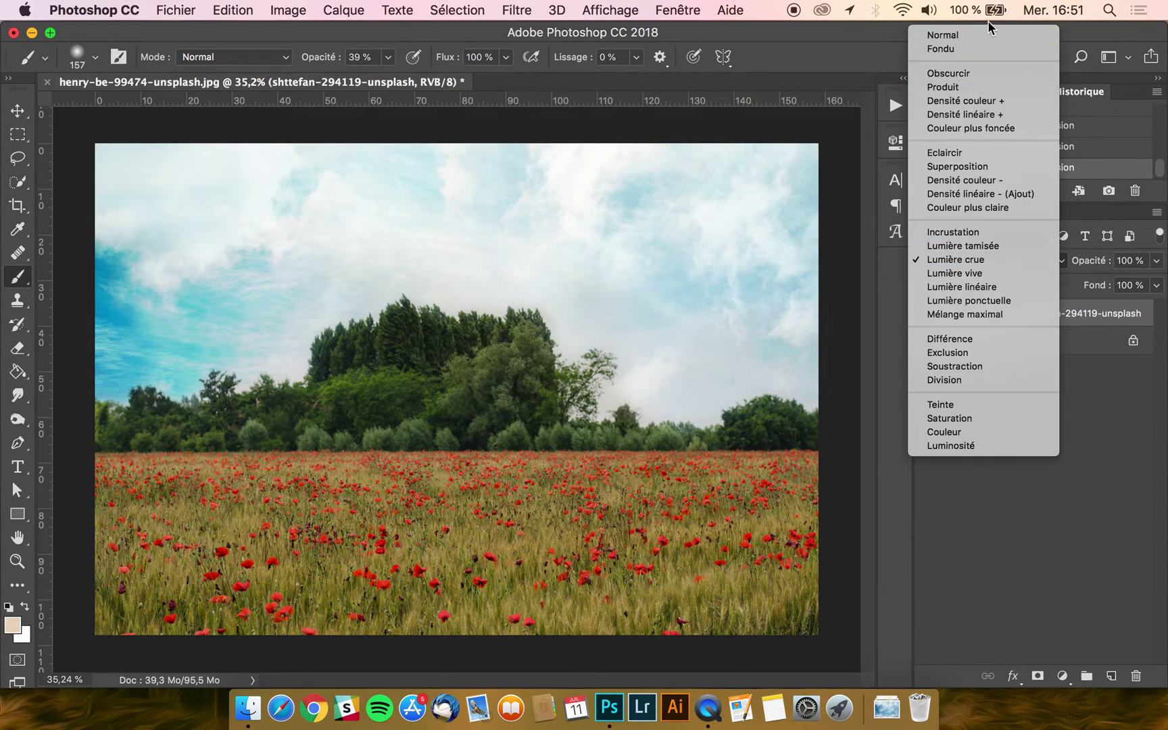
left_click(976, 35)
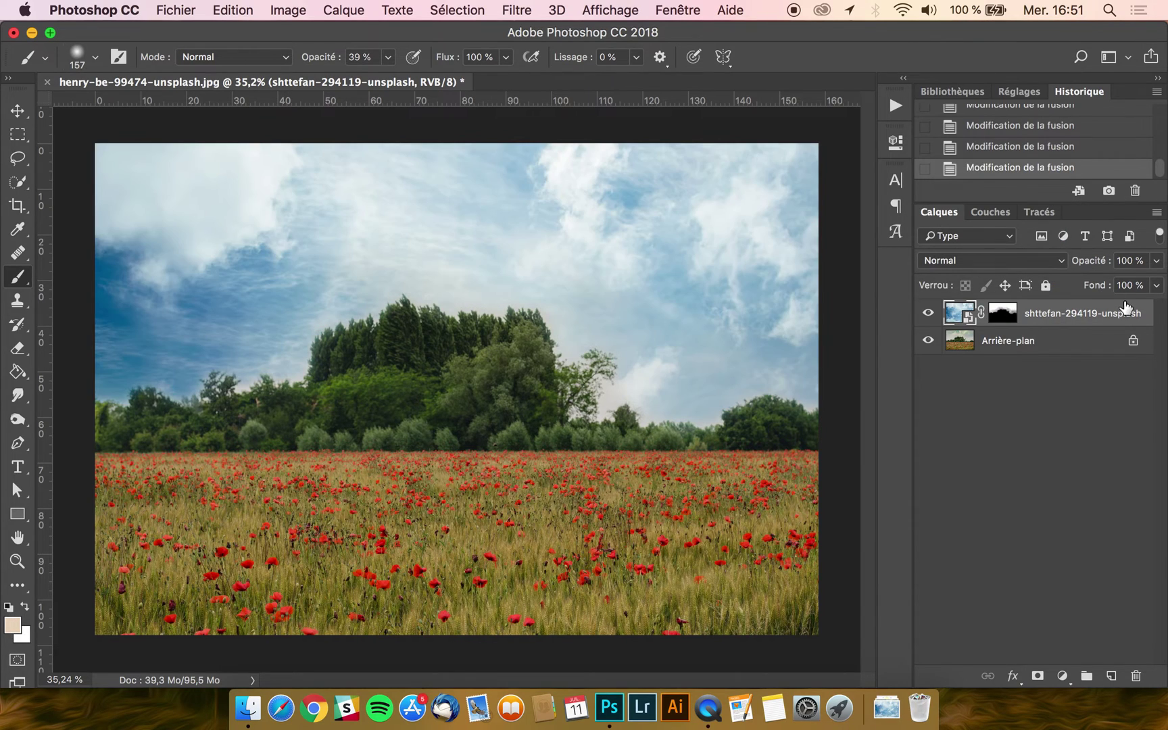
Step: Try the sky layer at 57% and 71% opacity, compare with it hidden, and restore 100%
left_click(1156, 261)
left_click_drag(1119, 290, 1120, 289)
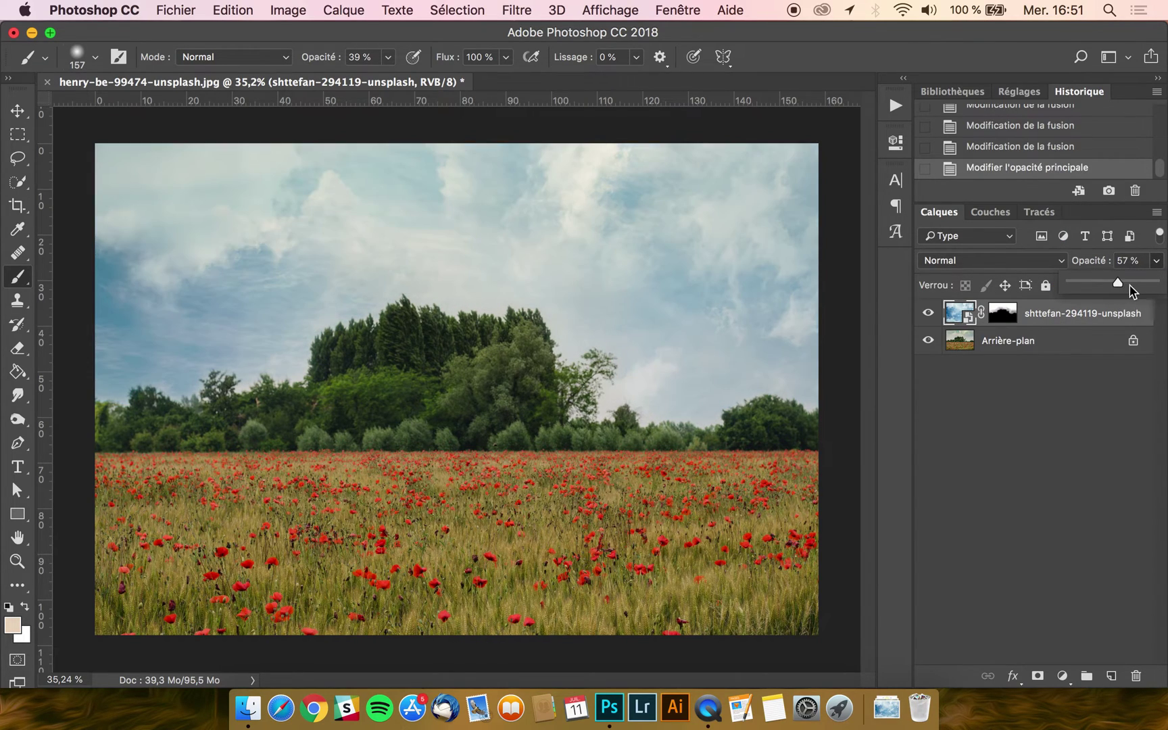
left_click(1134, 284)
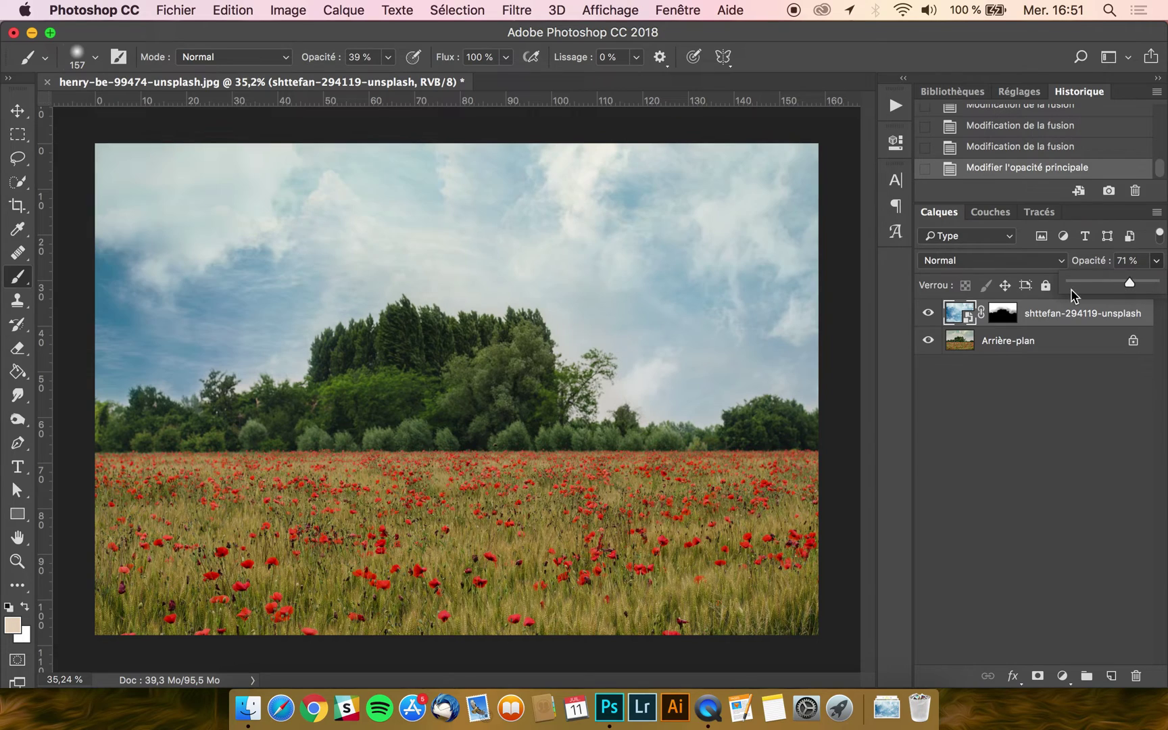
left_click(928, 317)
left_click(928, 323)
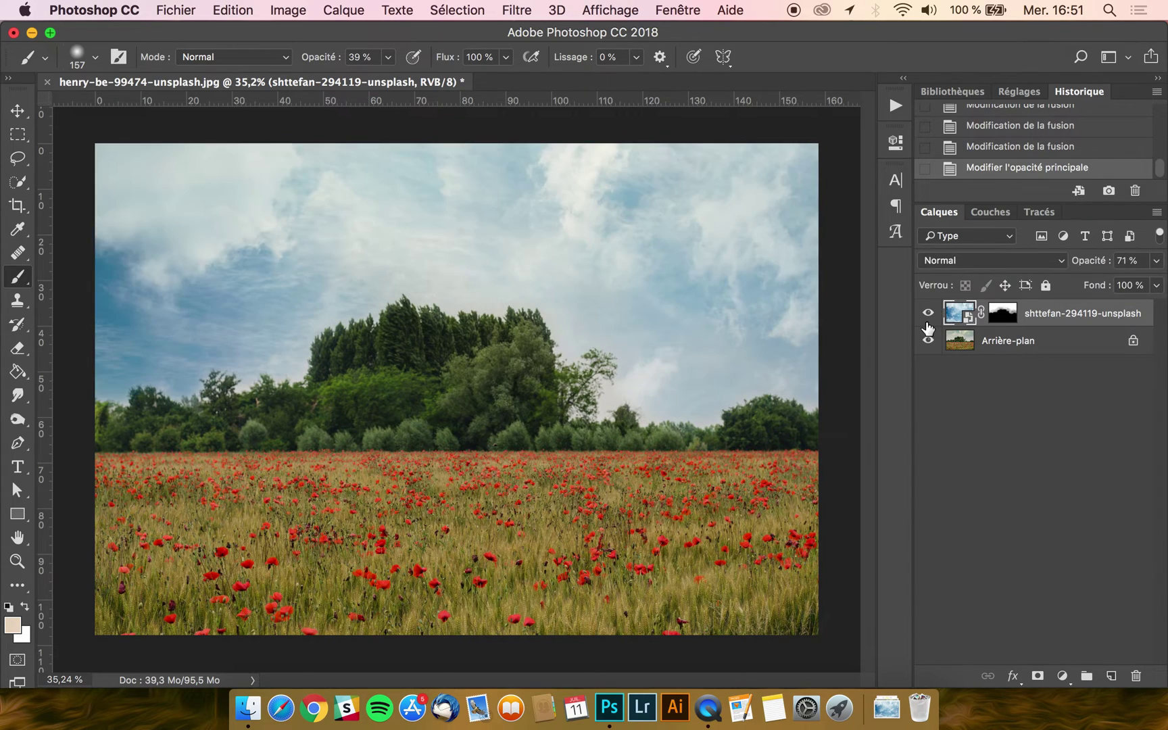
left_click(1156, 261)
left_click_drag(1132, 283, 1157, 281)
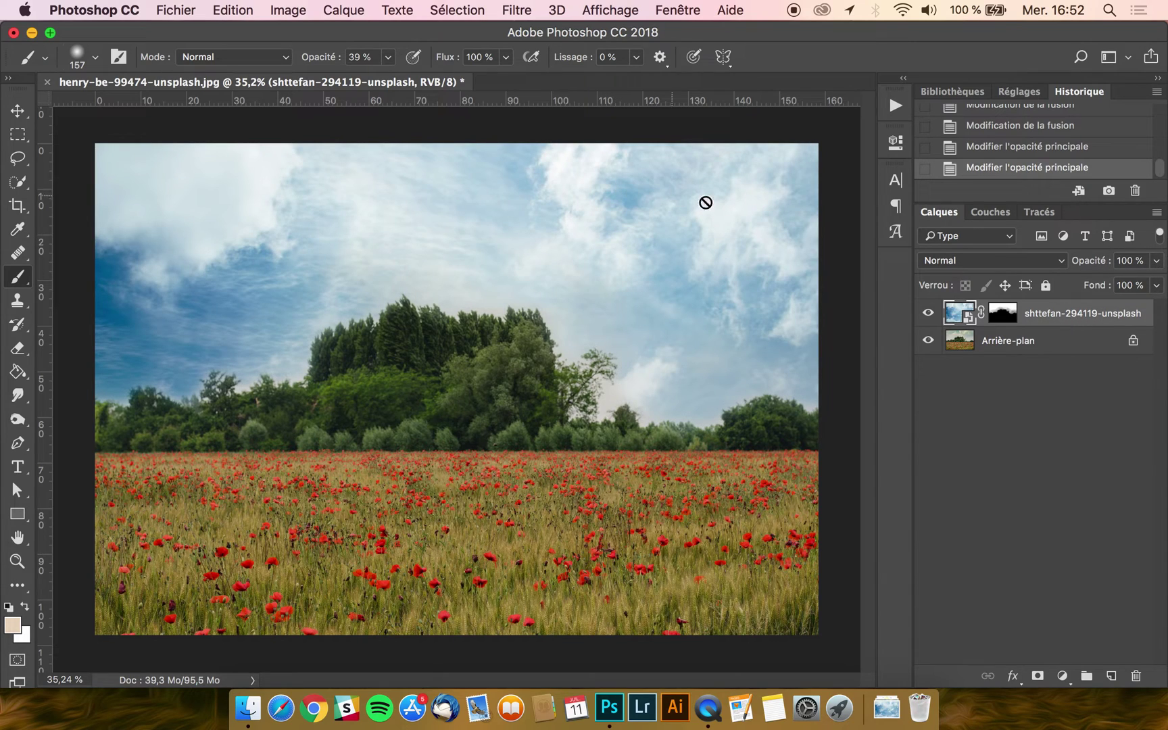
Step: Add a Luminosité/Contraste adjustment layer clipped to the sky layer, with Luminosité 19 and Contraste -14
left_click(18, 110)
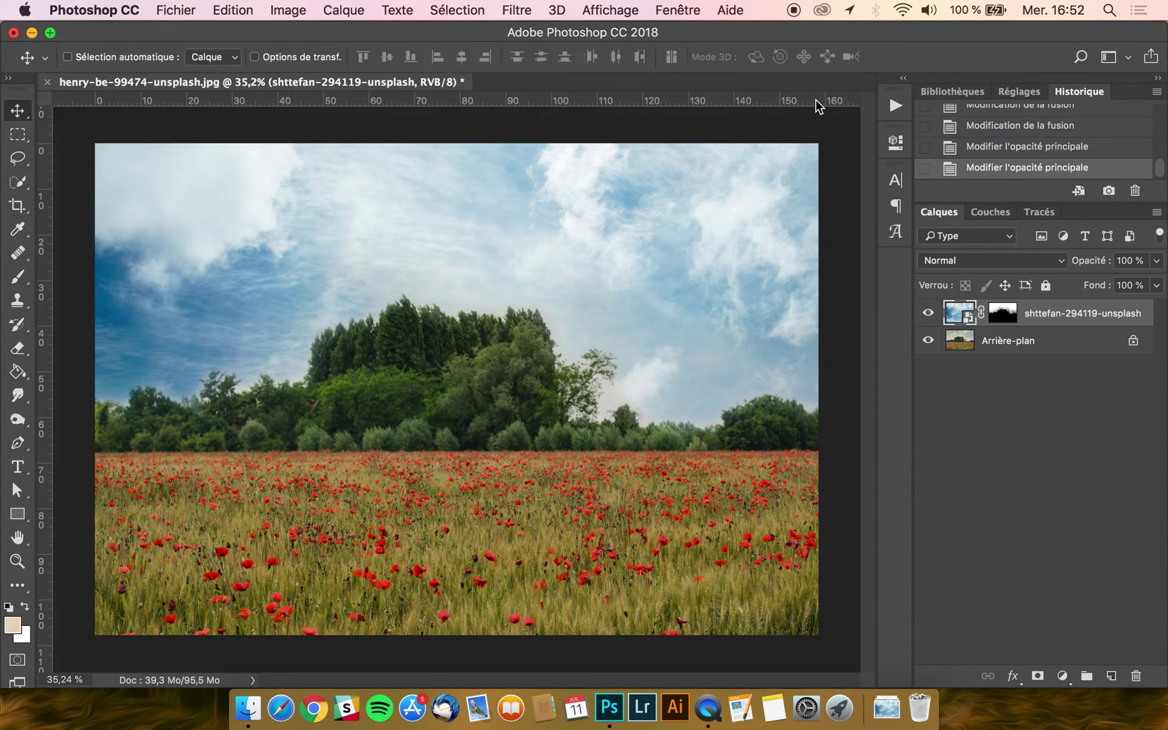
left_click(674, 11)
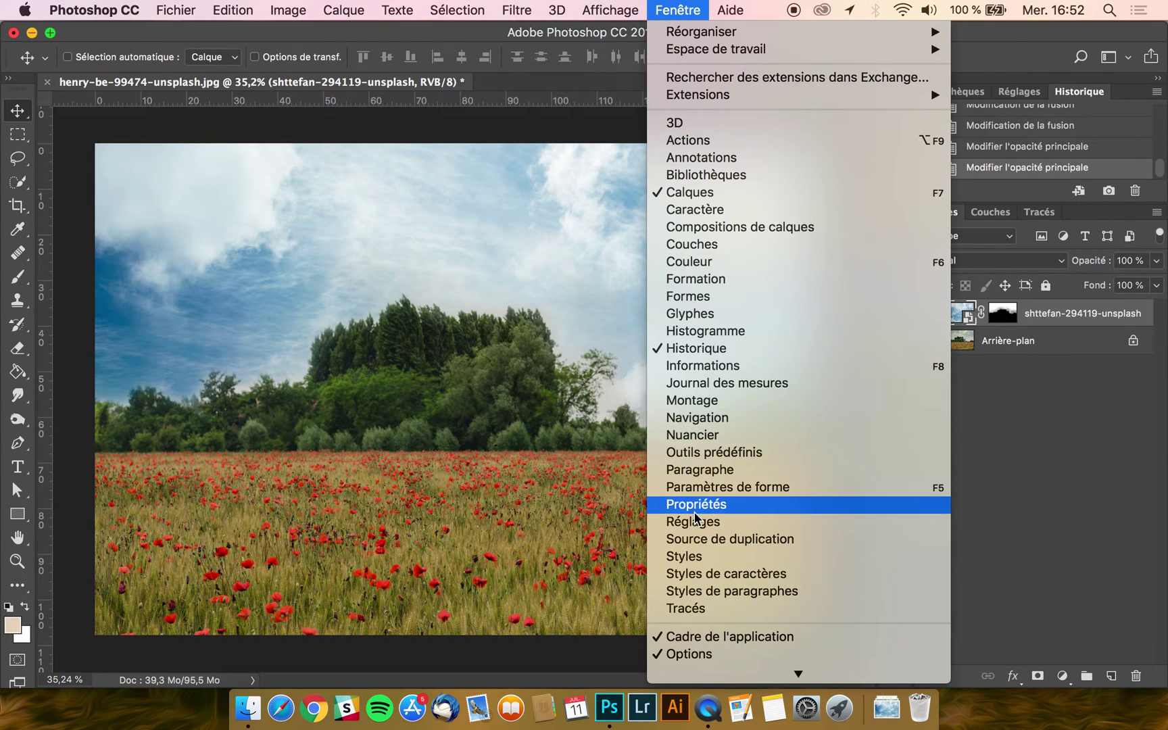
left_click(1037, 97)
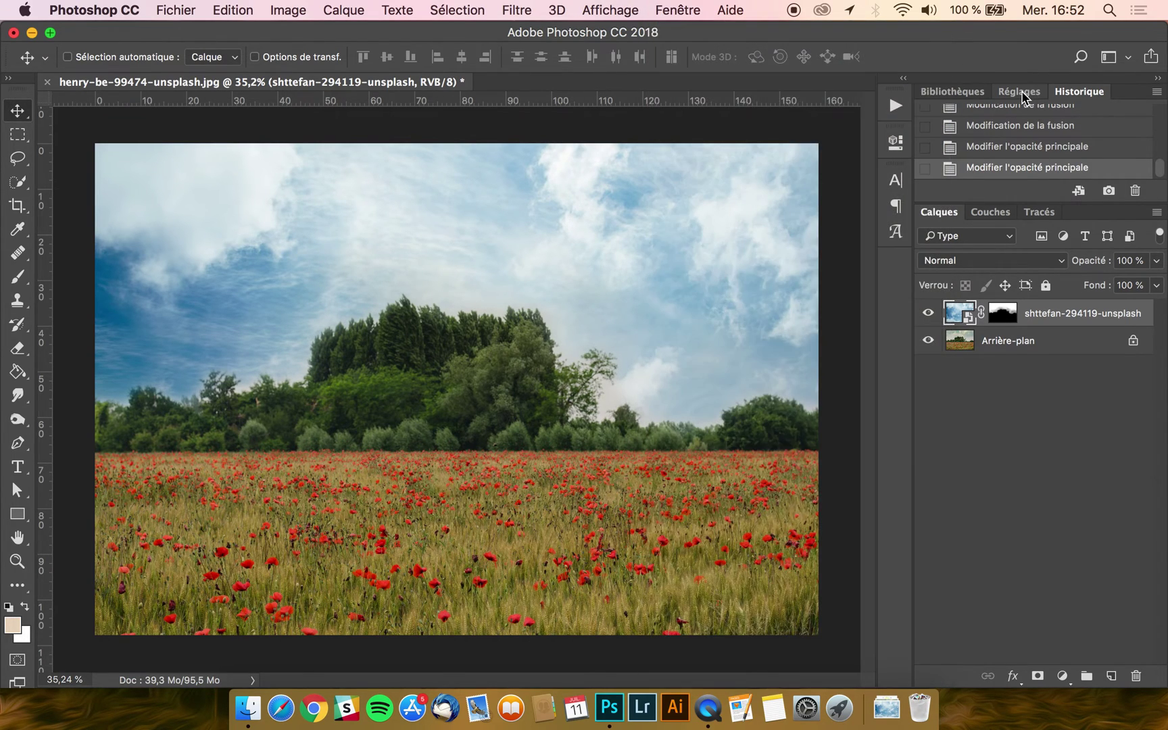
left_click(1034, 93)
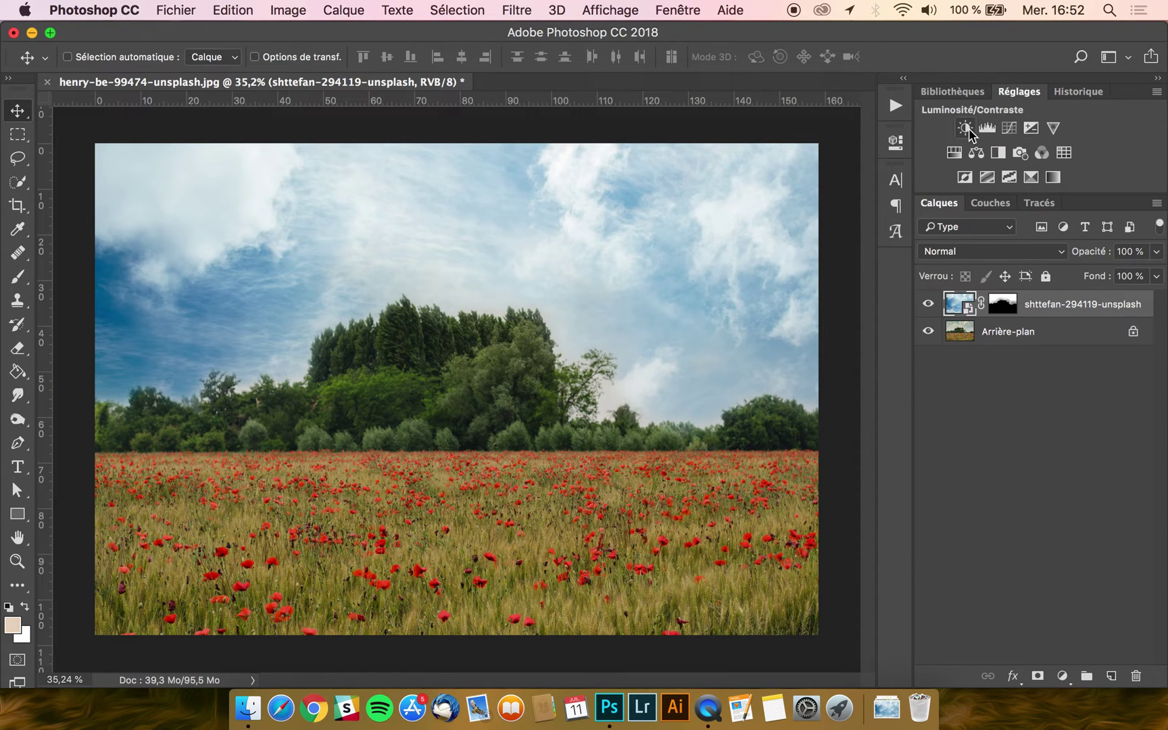
left_click(965, 127)
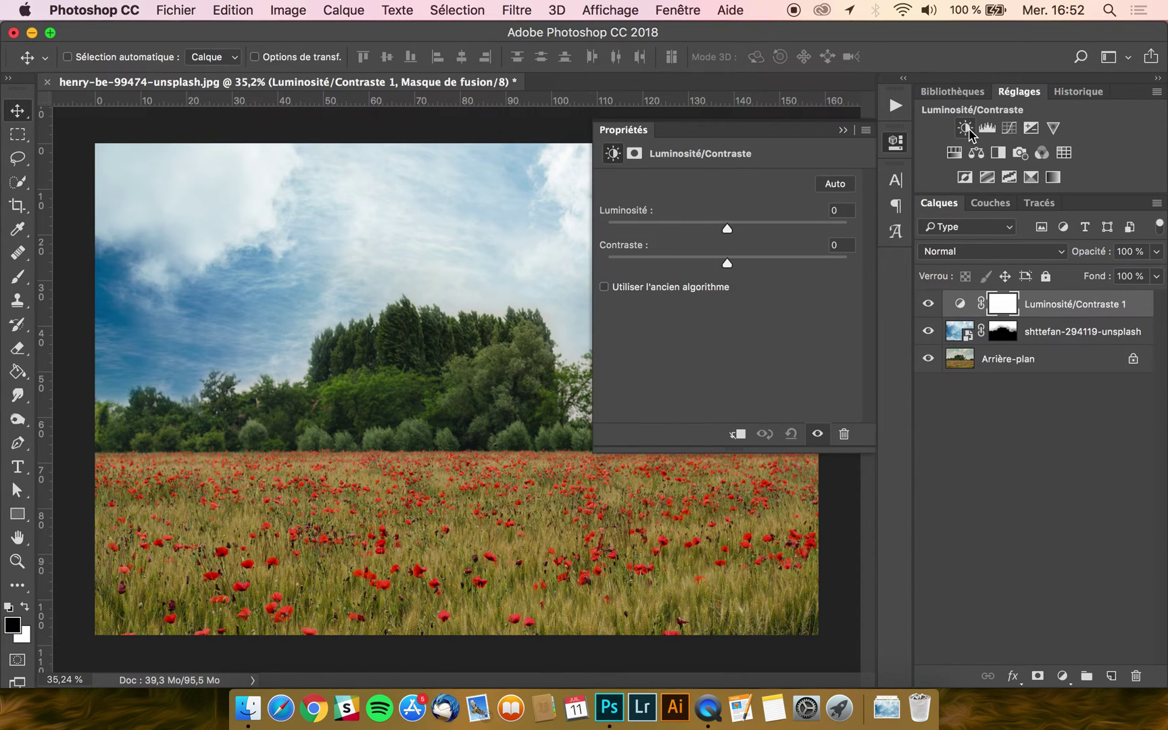
right_click(1070, 304)
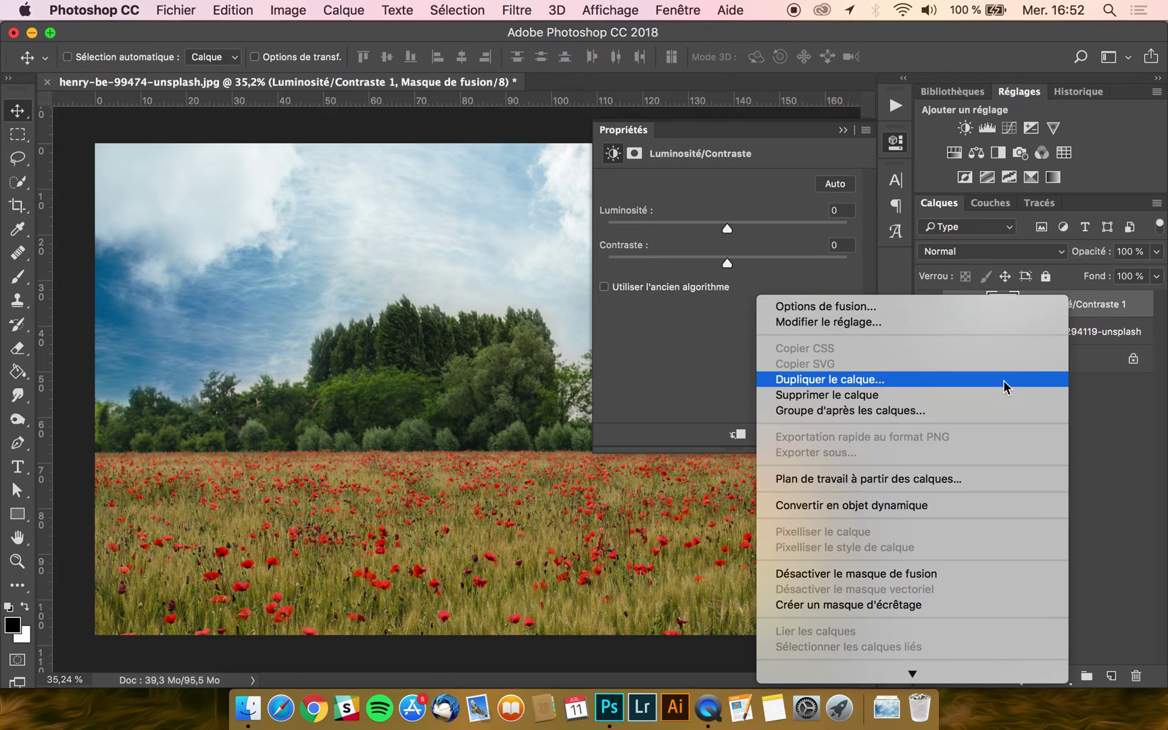
scroll(1003, 380, "down", 3)
left_click(834, 242)
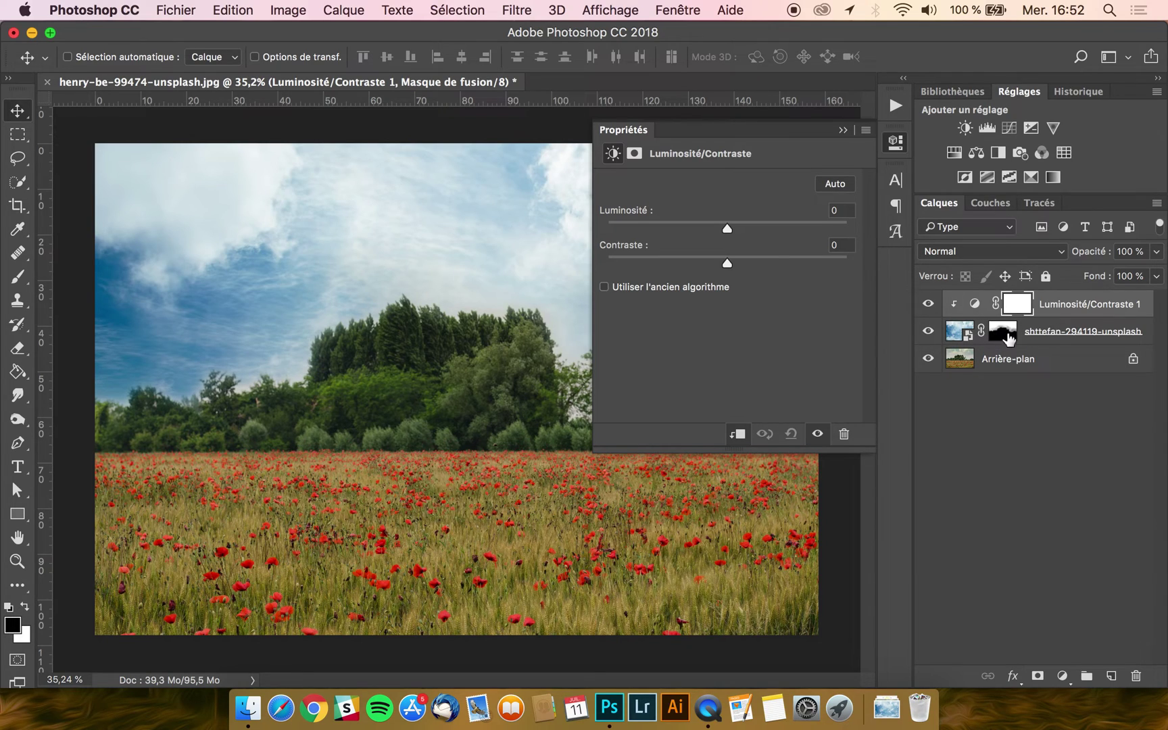
left_click_drag(727, 230, 692, 263)
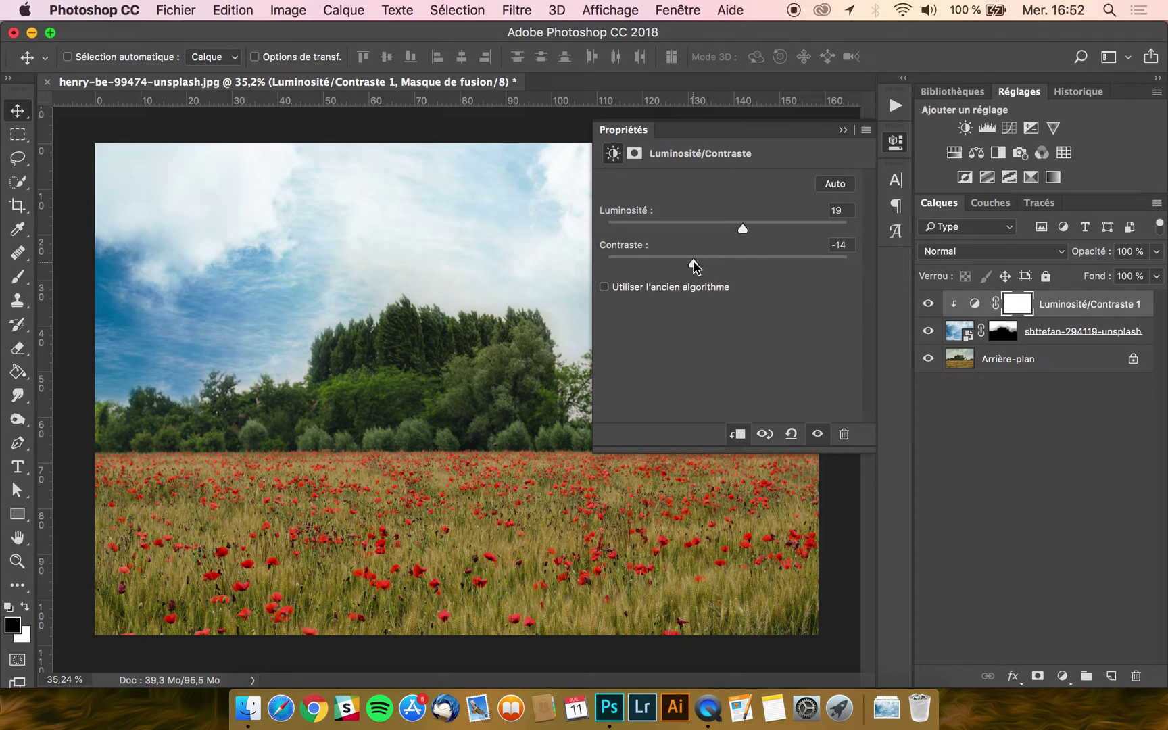
left_click(635, 135)
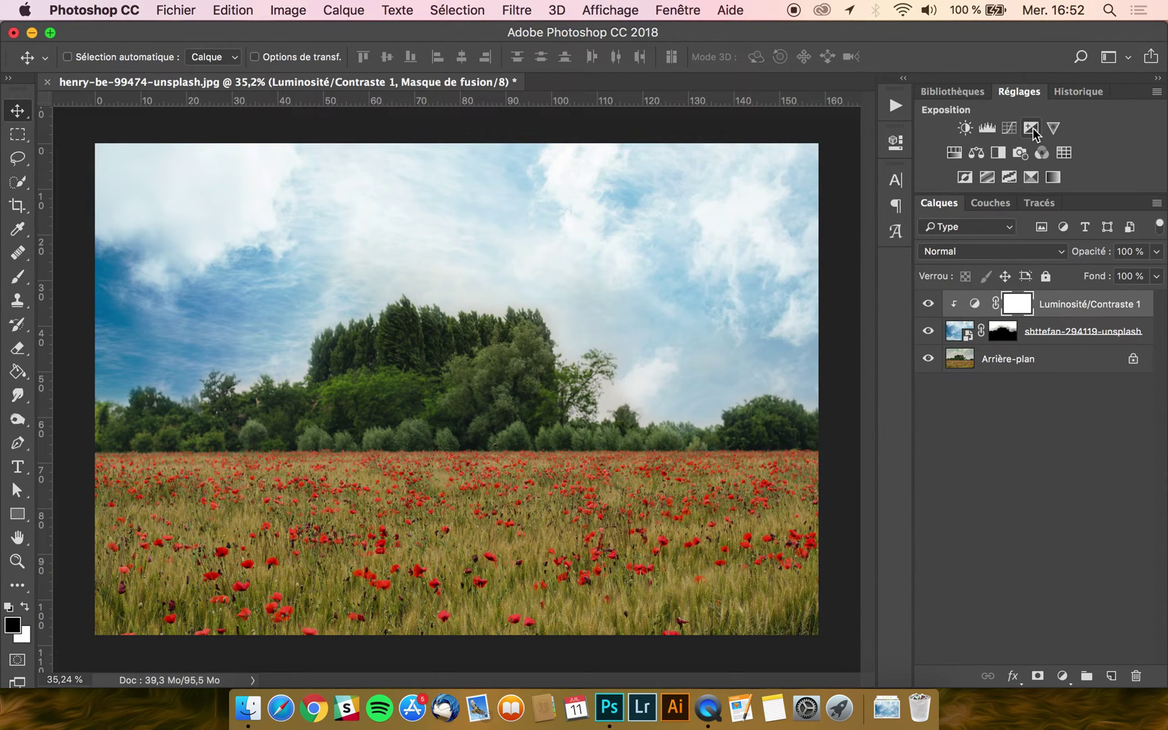
Step: Add a Vibrance adjustment layer clipped to the sky layer and lower its settings to mute the blue slightly
left_click(1053, 130)
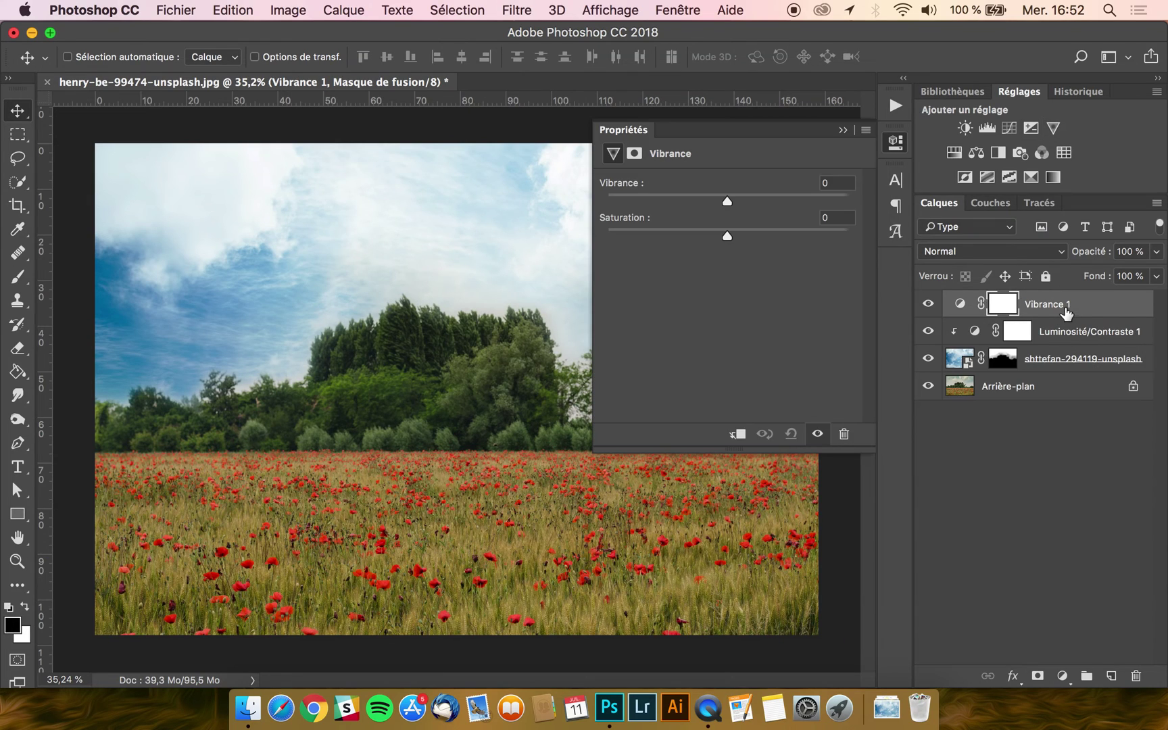
right_click(1062, 308)
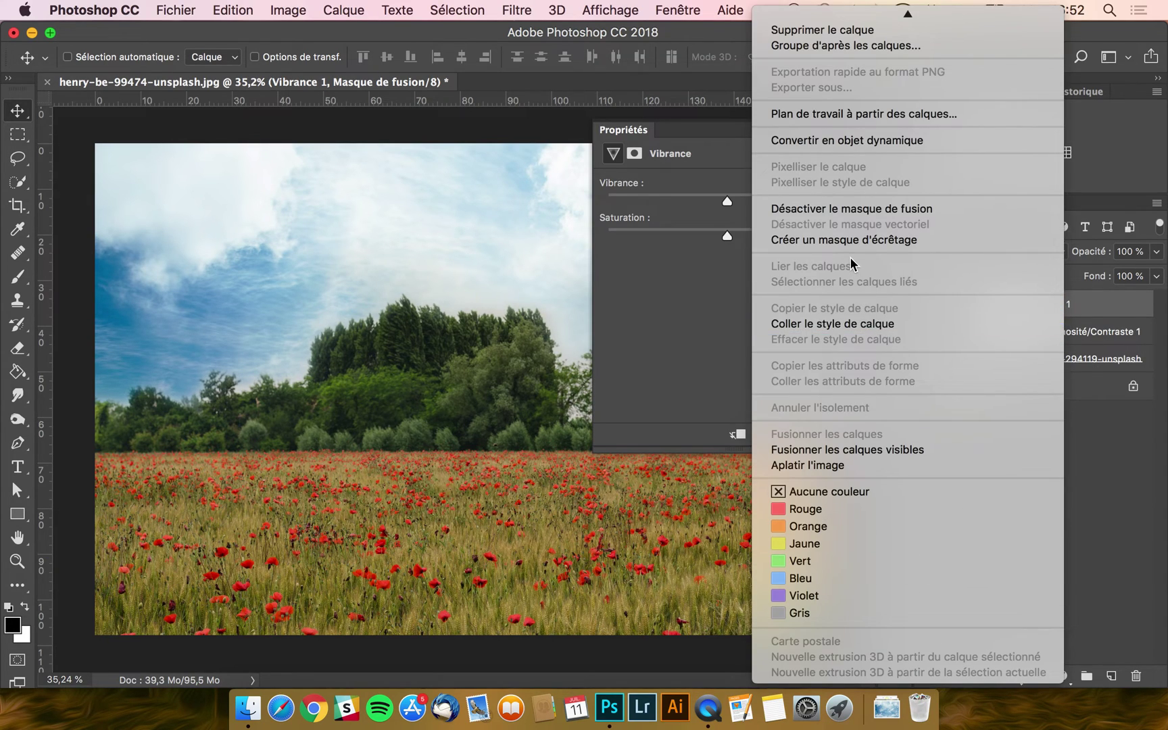
left_click(850, 245)
left_click_drag(728, 202, 713, 233)
left_click(644, 139)
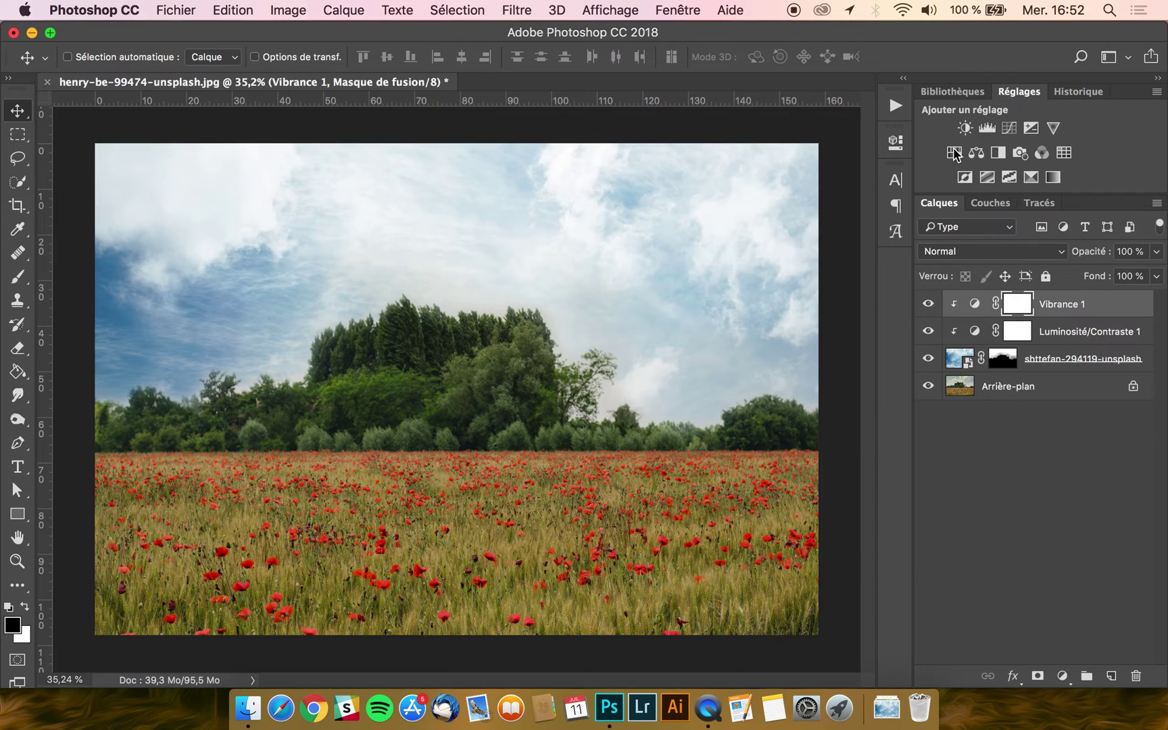
Step: Add a Teinte/Saturation adjustment layer above Vibrance and clip it to the sky layer
left_click(965, 179)
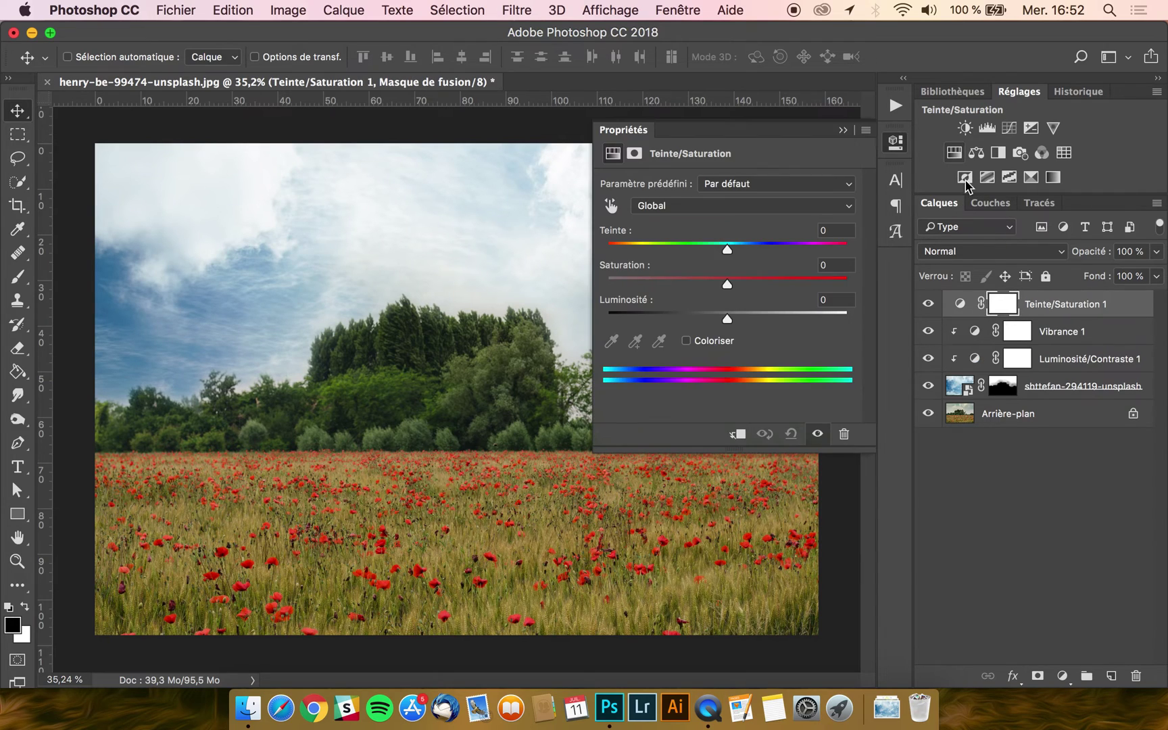
left_click(968, 318, "alt")
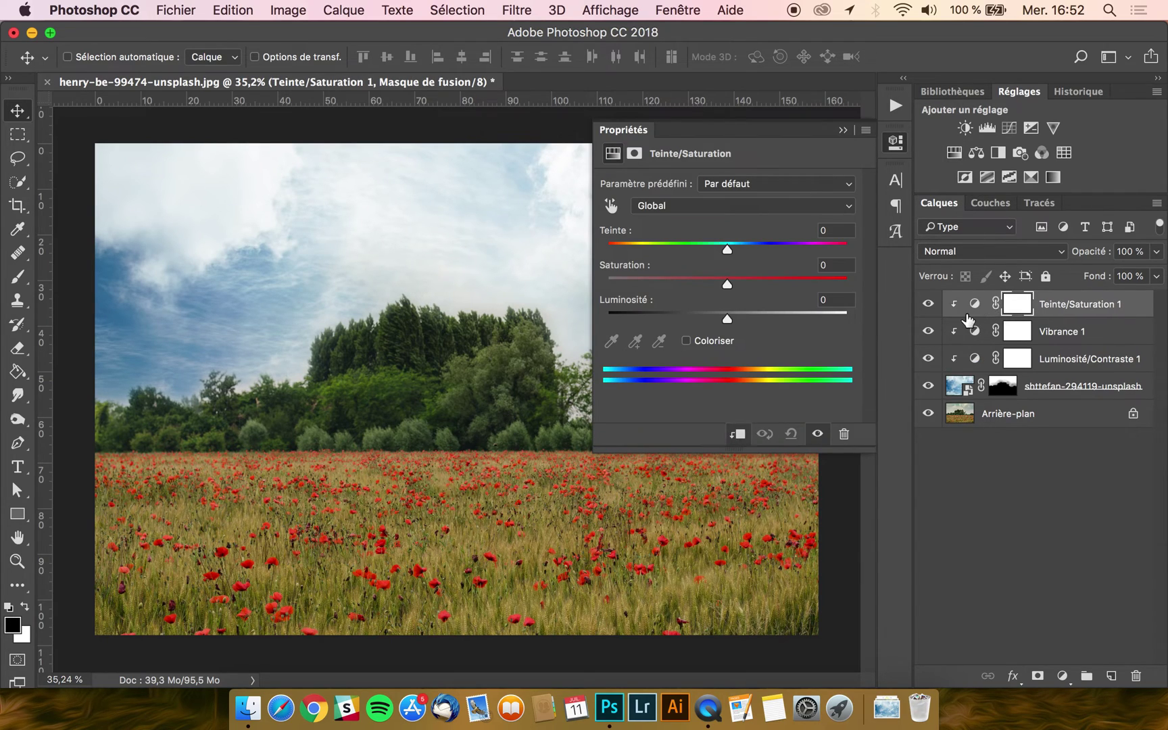
right_click(1065, 308)
left_click(1092, 311)
left_click(978, 311, "alt")
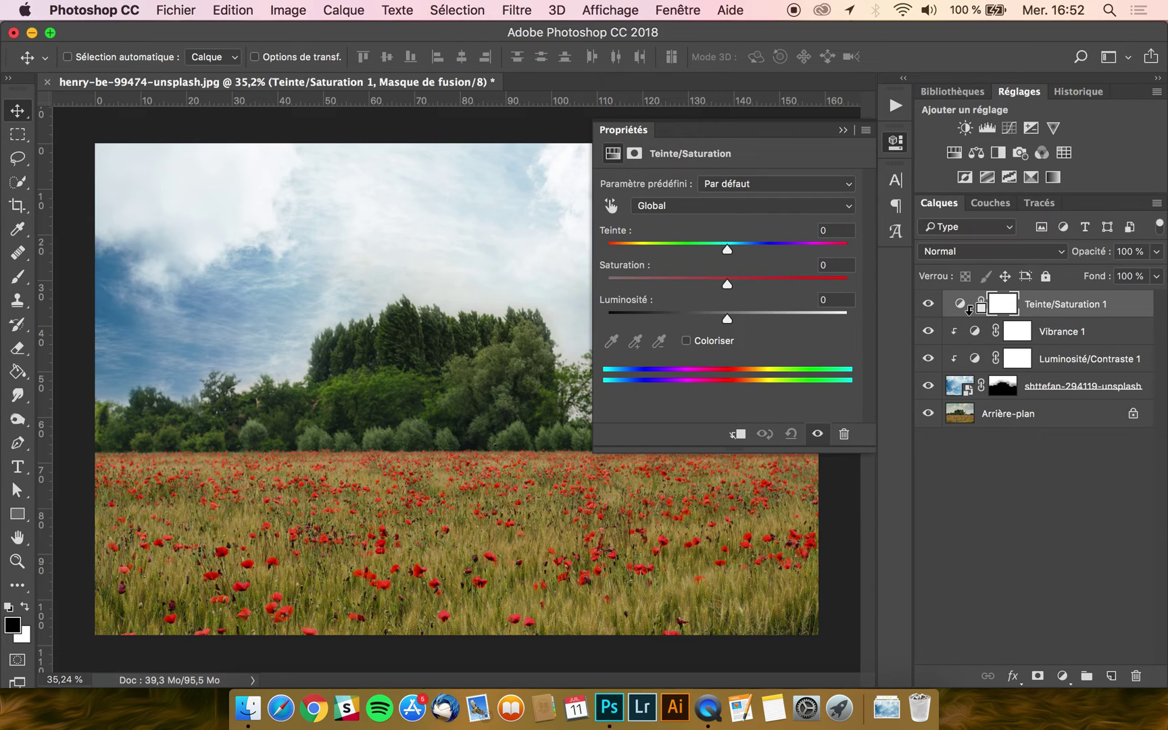
left_click(969, 308, "alt")
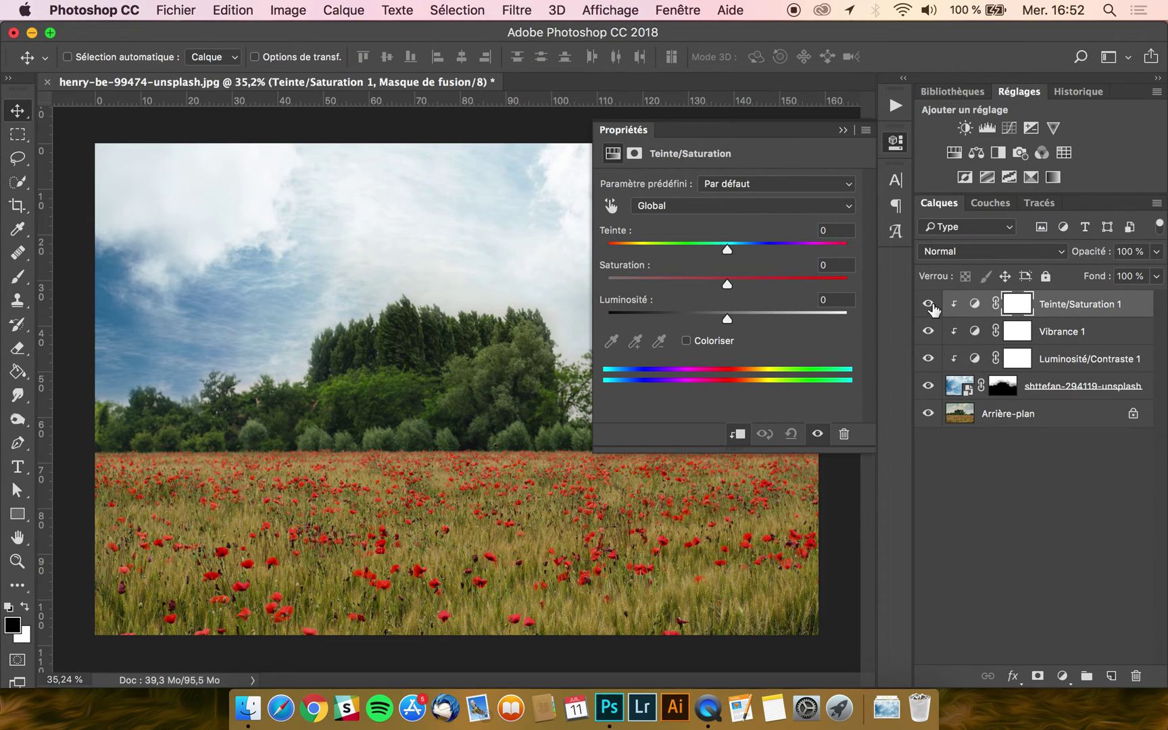
Step: Set Teinte to -7 on the Teinte/Saturation adjustment and compare the sky with and without it
mouse_move(728, 250)
left_mouse_down()
mouse_move(707, 251)
mouse_move(766, 258)
mouse_move(719, 255)
left_mouse_up()
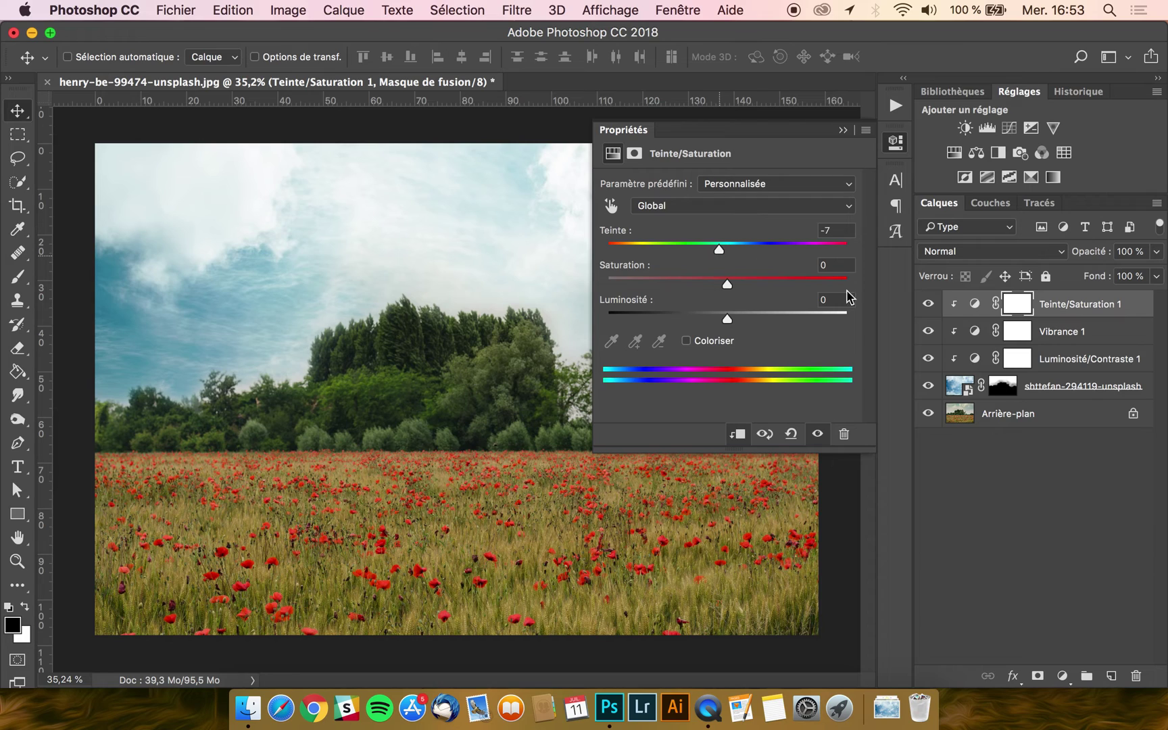
left_click(928, 304)
left_click(928, 304)
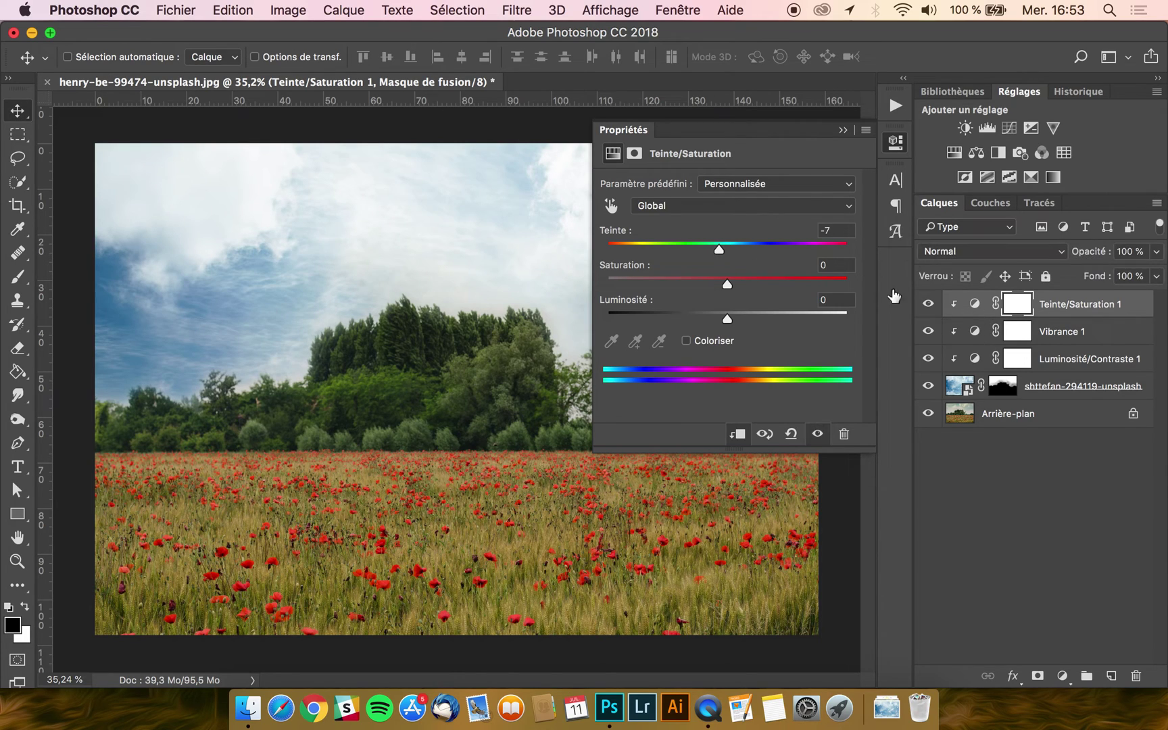
left_click(625, 139)
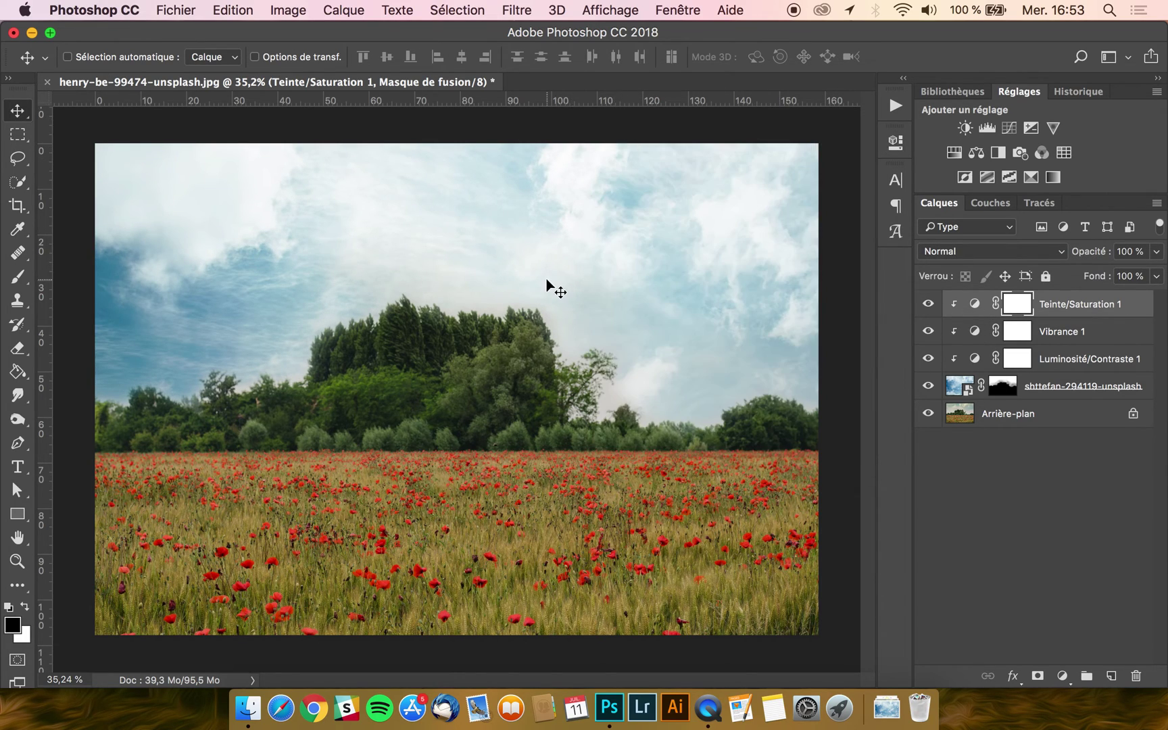